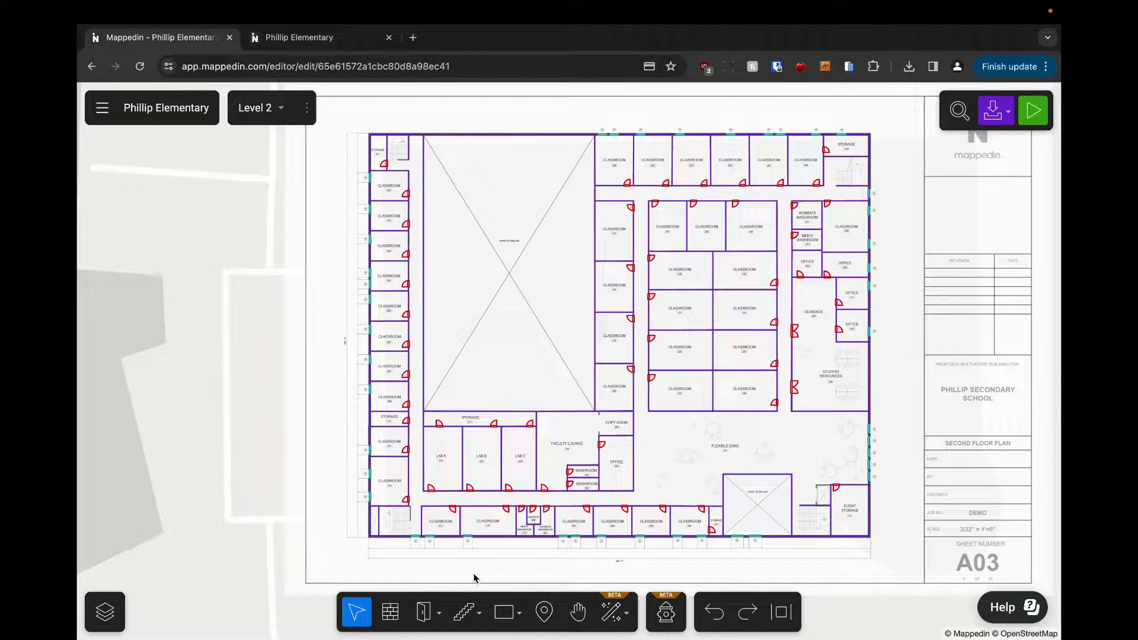
- Place a stairway marker in the Level 2 stairwell next to Event Storage 175
mouse_move(461, 622)
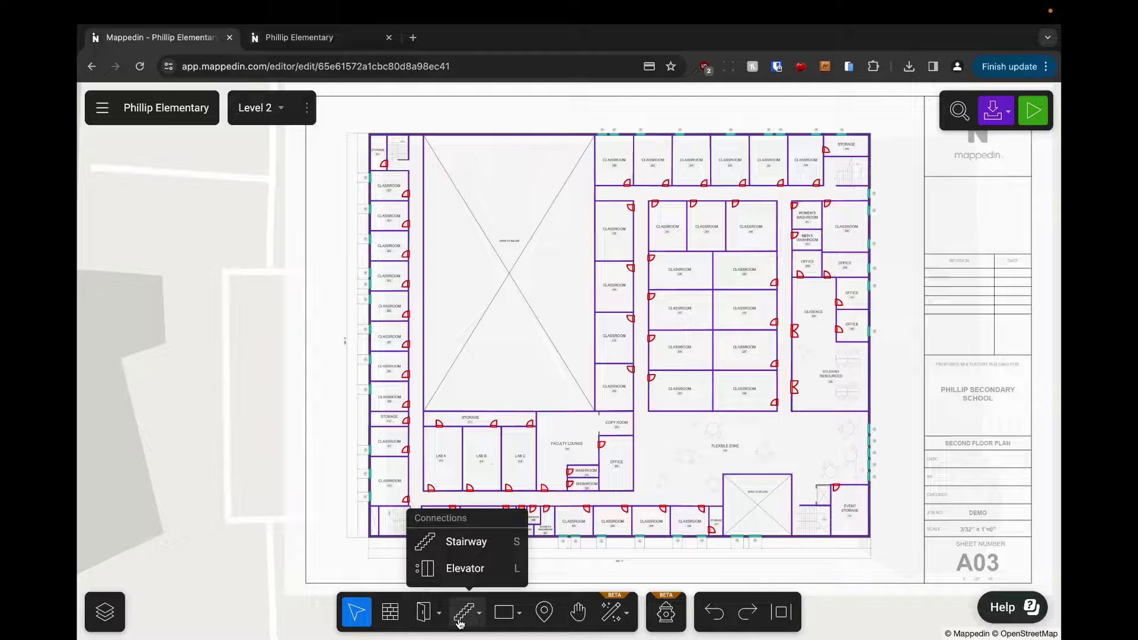
left_click(508, 548)
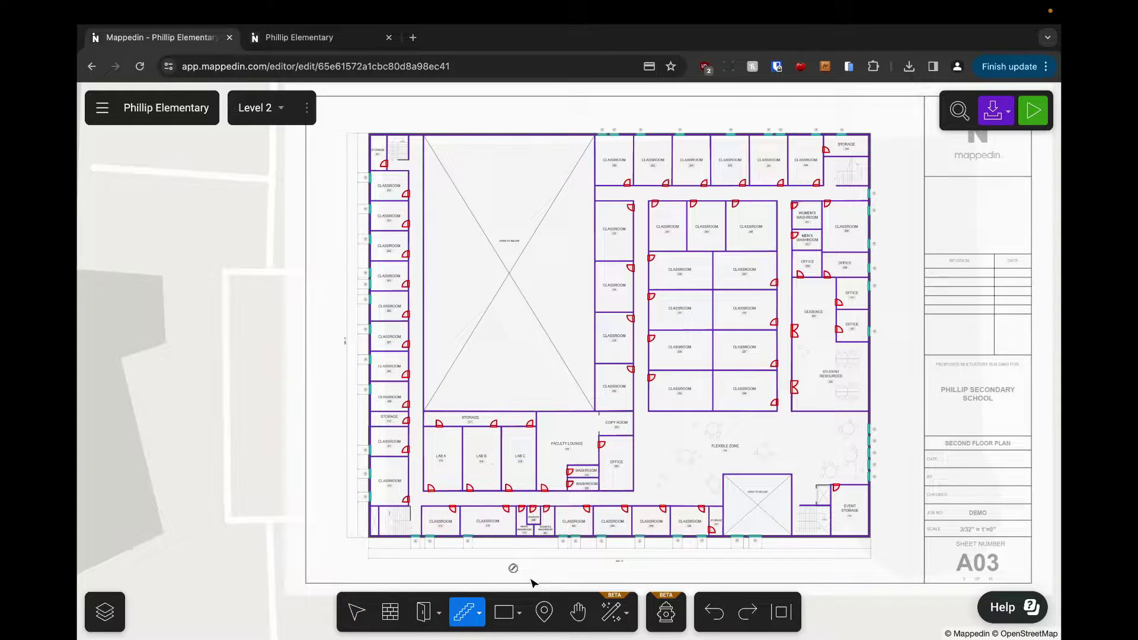
scroll(684, 455, "up", 3)
scroll(684, 455, "up", 5)
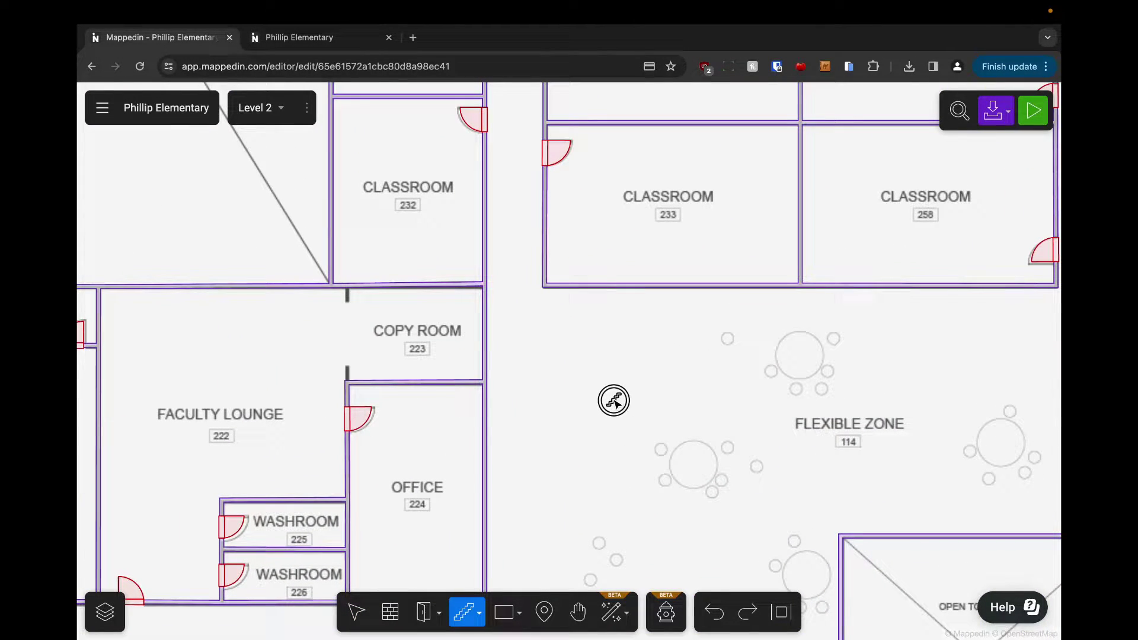
scroll(613, 413, "down", 5)
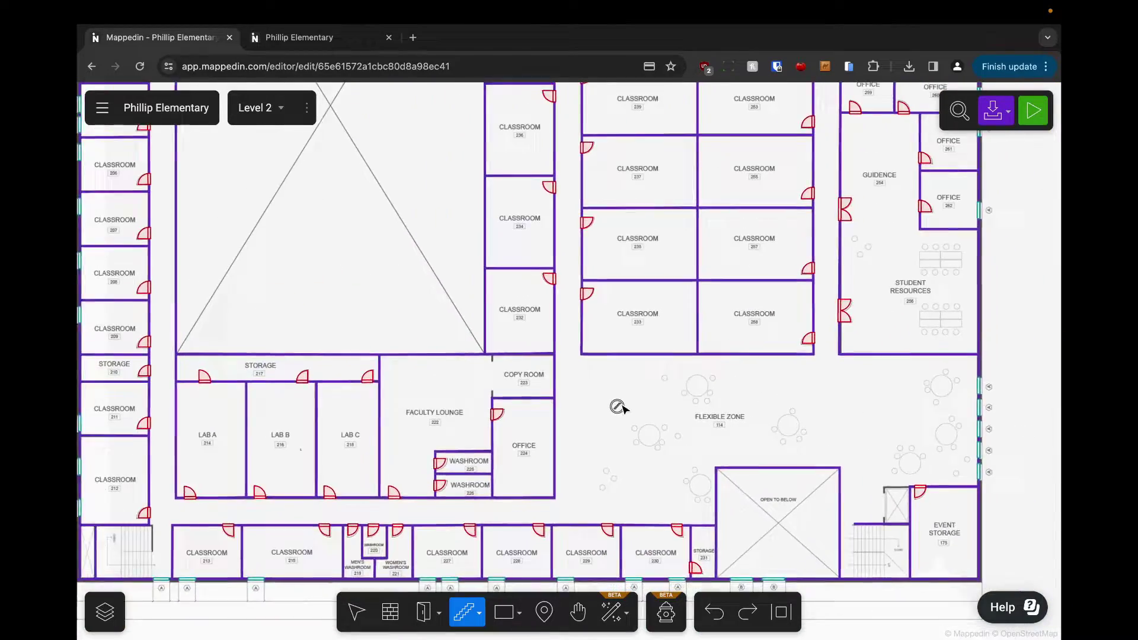
scroll(856, 544, "up", 5)
scroll(815, 510, "up", 4)
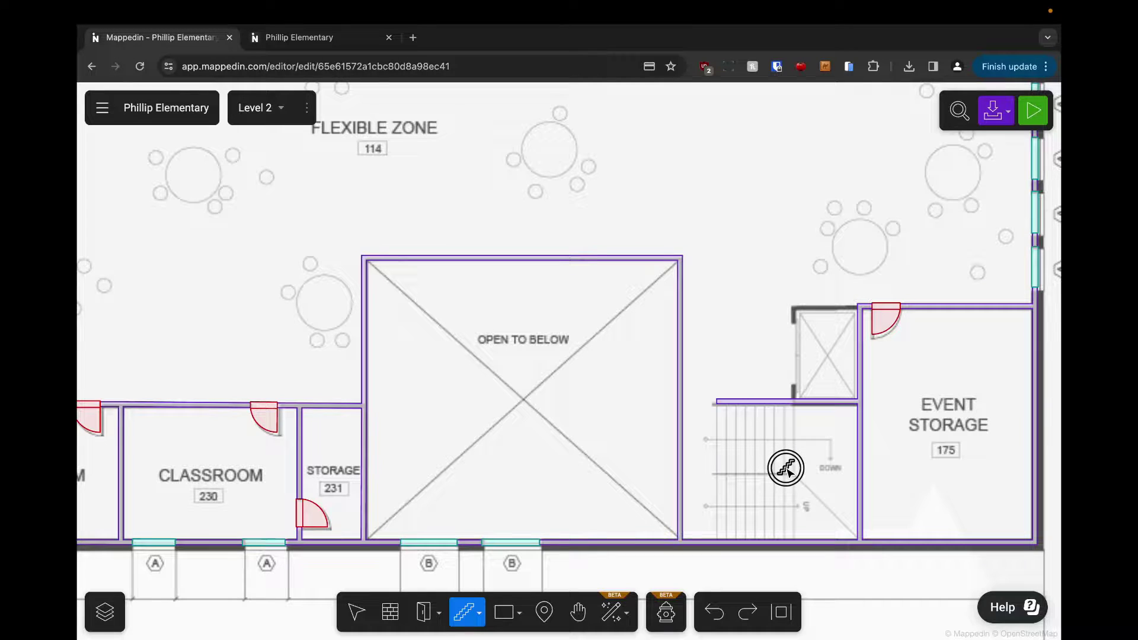
left_click(785, 468)
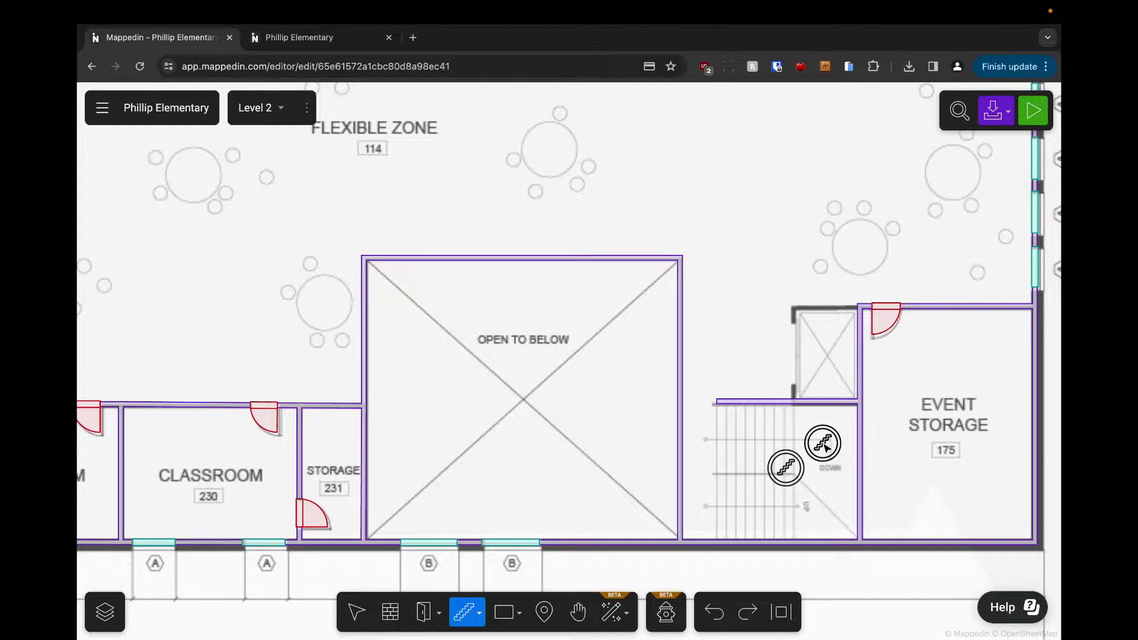
key("Escape")
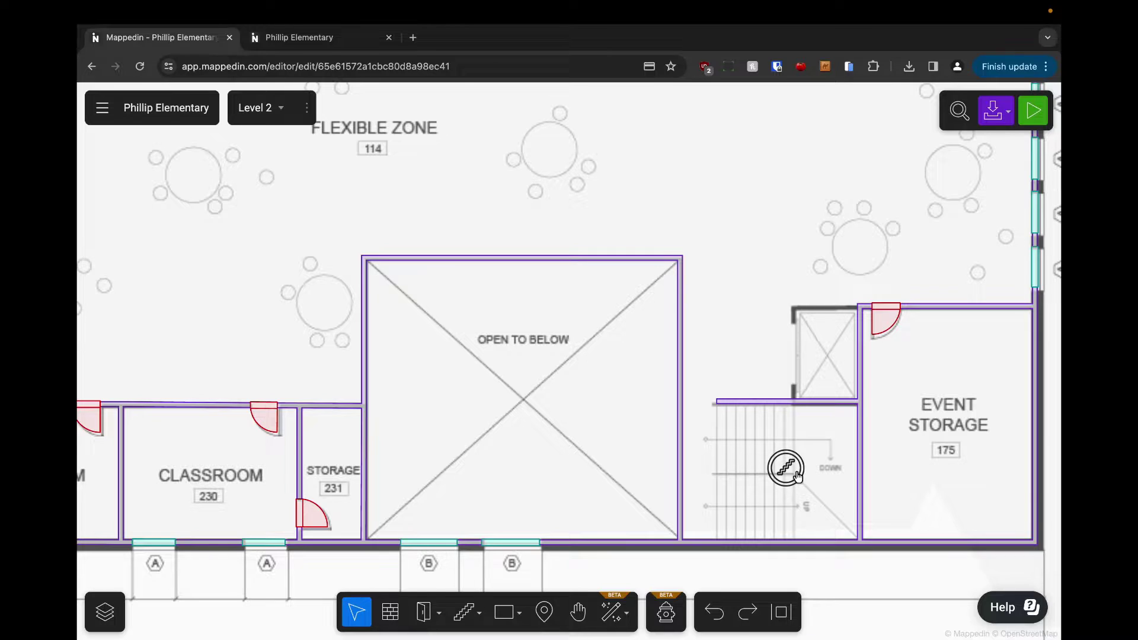
- Add Levels 1, 3 and 4 to the Event Storage 175 stairway's floor span, making it L1 - L4
left_click(797, 474)
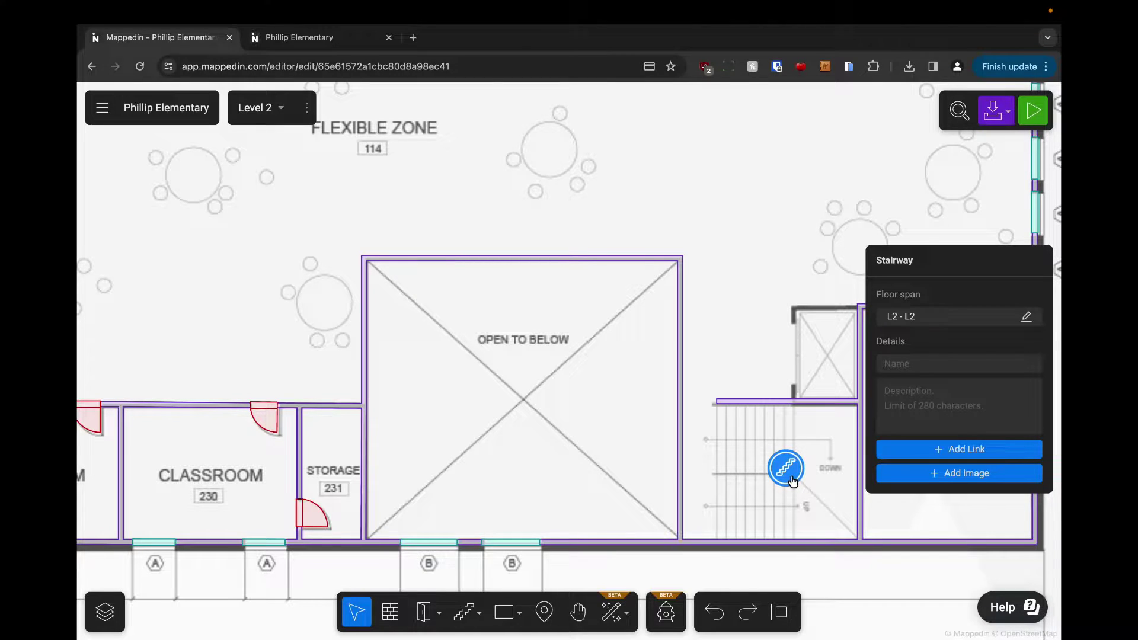
left_click(1026, 318)
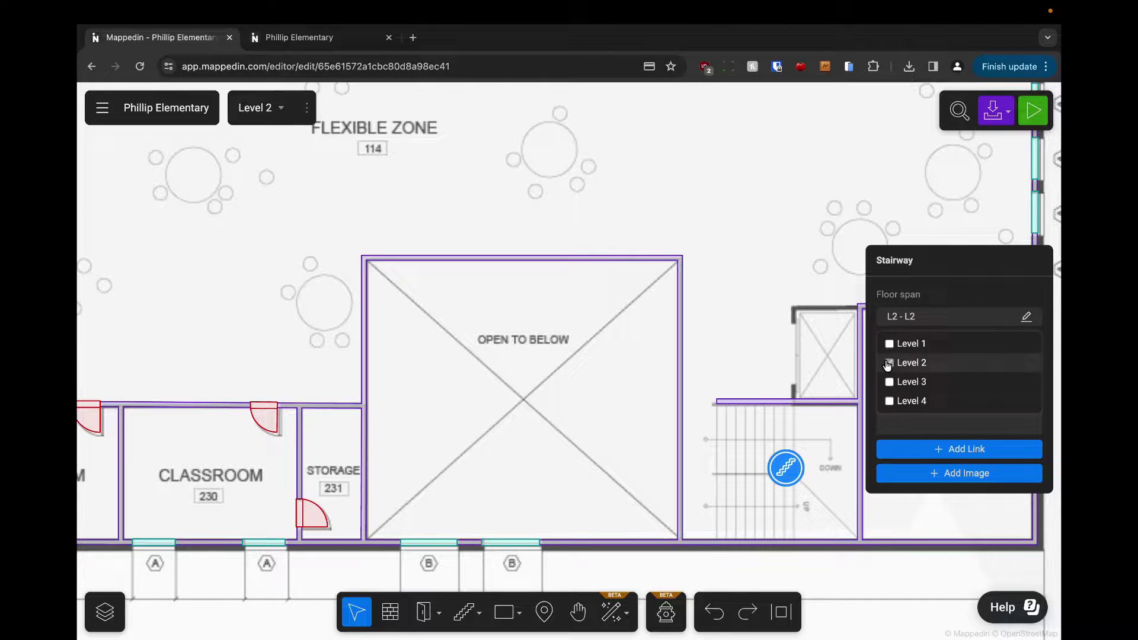
left_click(888, 343)
left_click(892, 384)
left_click(889, 401)
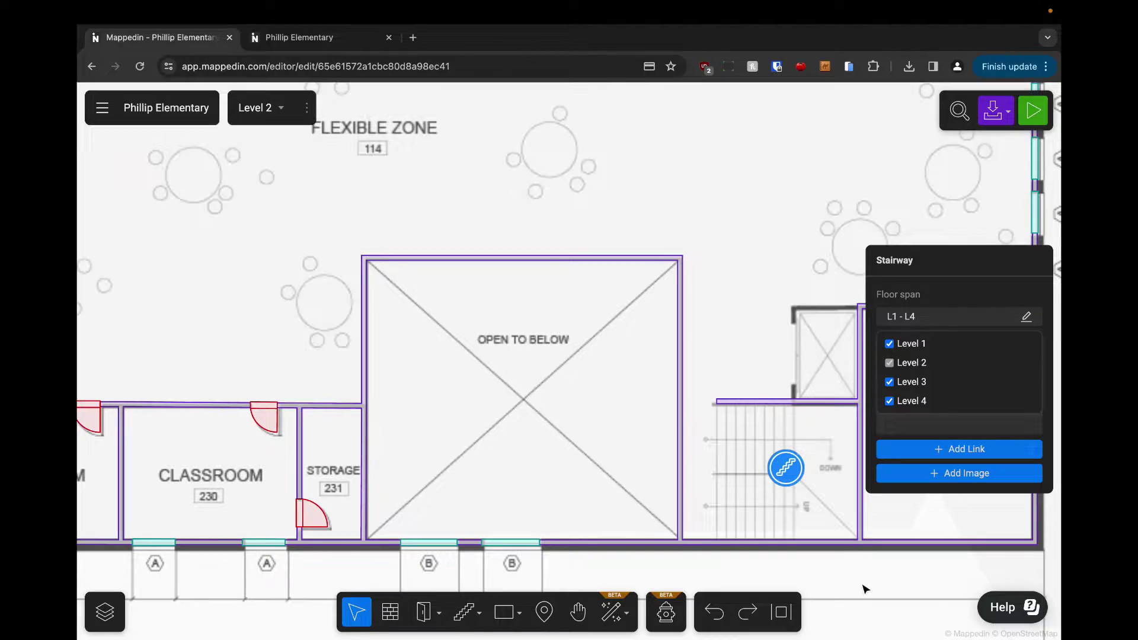
left_click(865, 585)
- Place additional stairway markers in the remaining stairwells, including the one beside Classroom 212
scroll(865, 585, "down", 10)
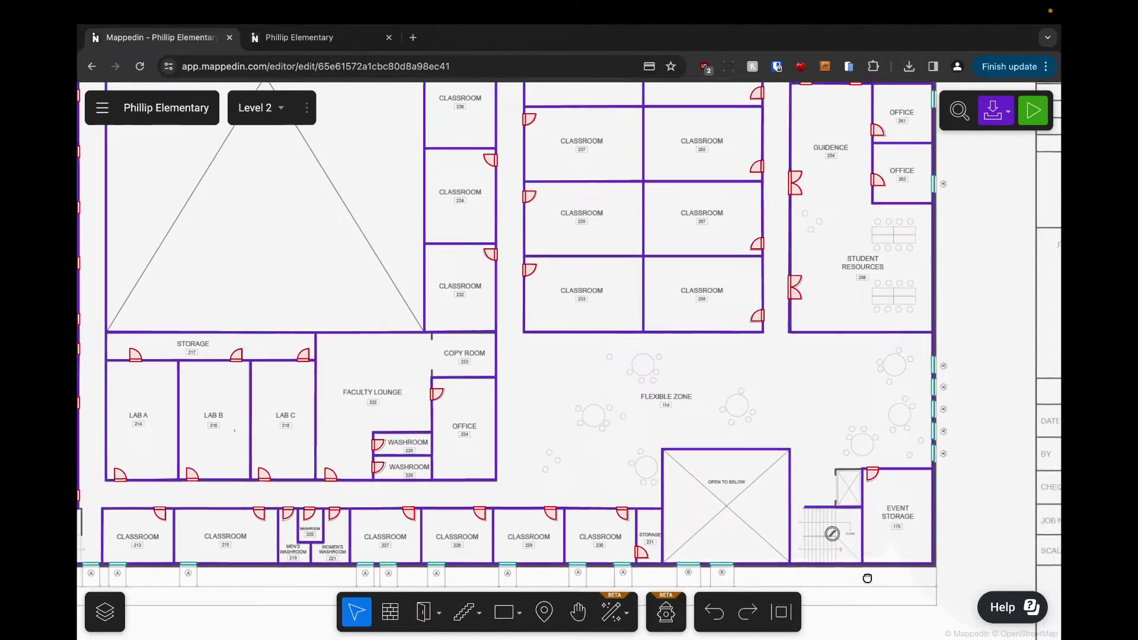
scroll(969, 457, "up", 5)
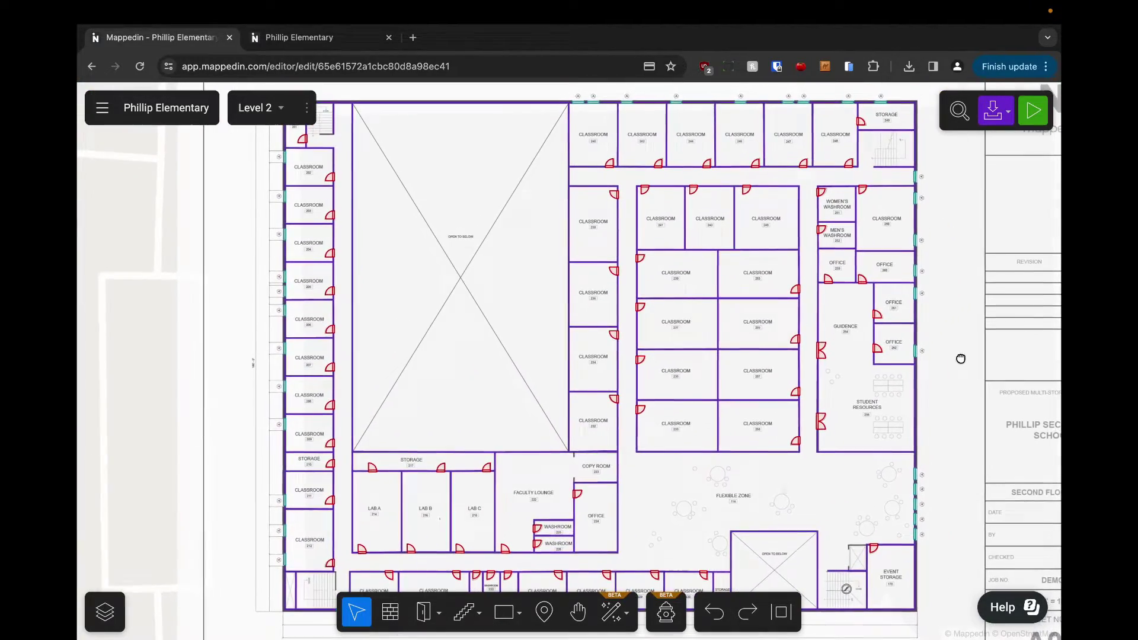
left_click(469, 612)
left_click(461, 544)
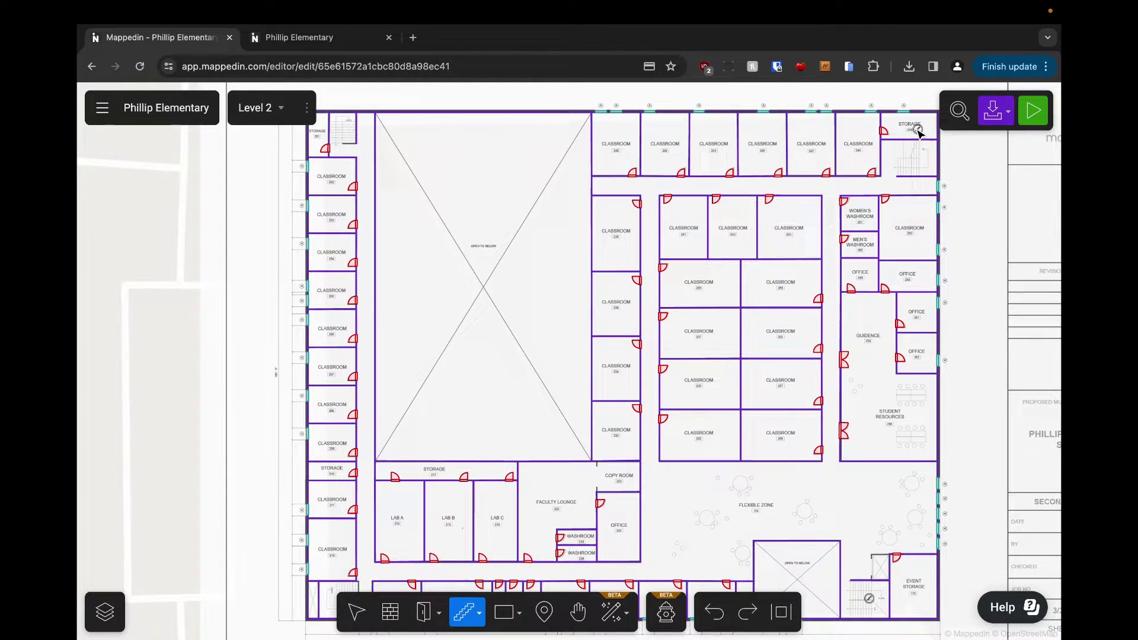
scroll(912, 148, "up", 8)
scroll(891, 254, "down", 10)
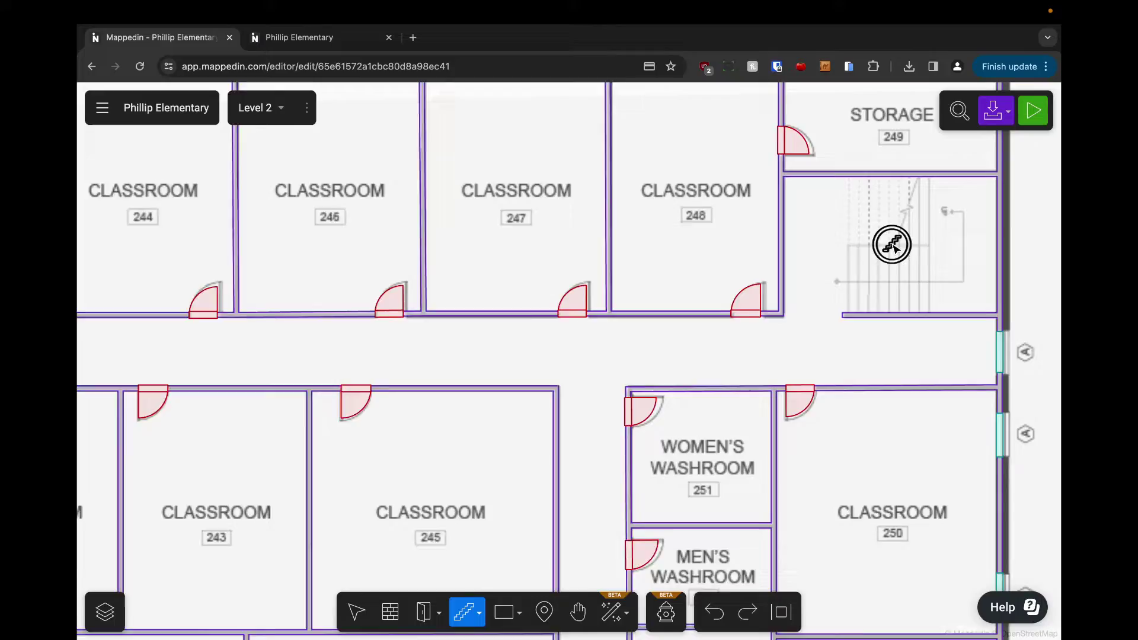
scroll(353, 221, "up", 8)
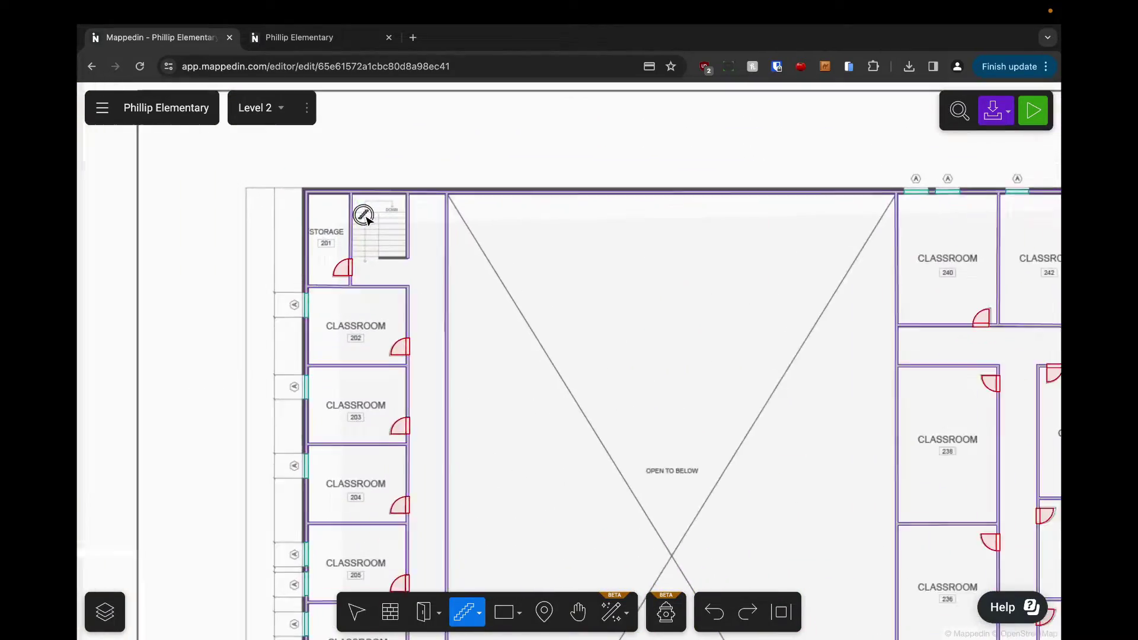
scroll(389, 237, "down", 10)
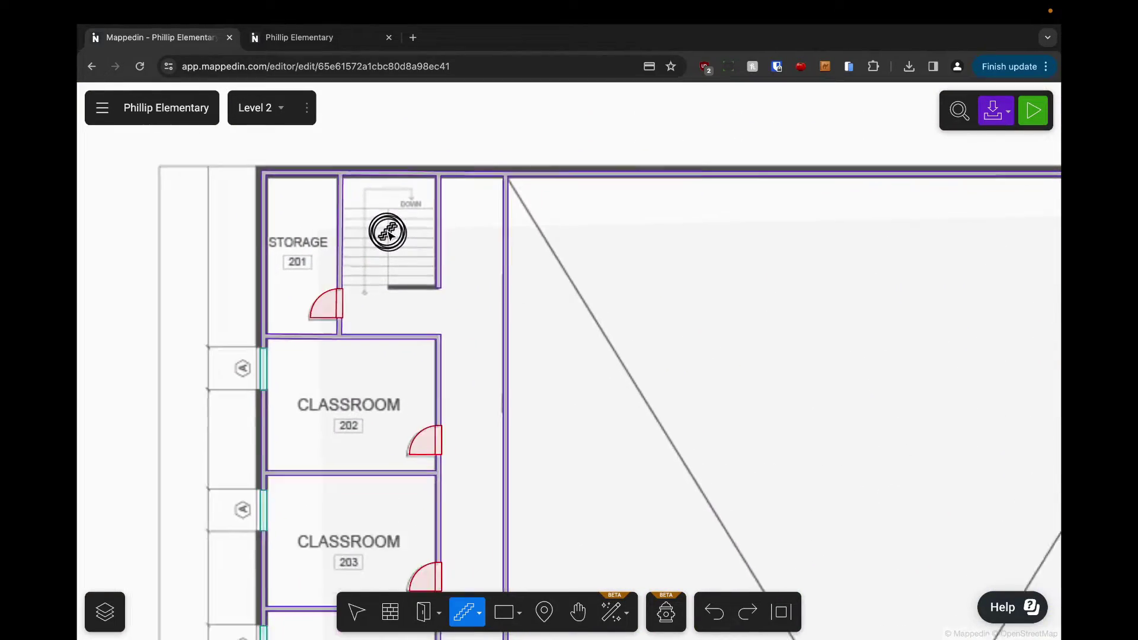
left_click_drag(411, 303, 510, 150)
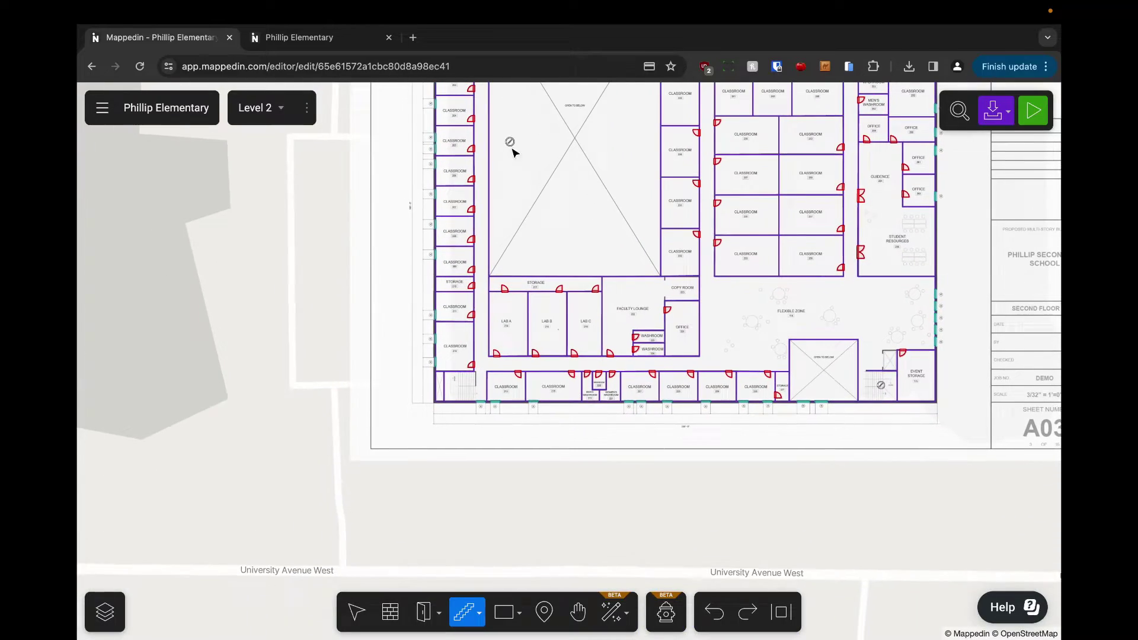
scroll(464, 406, "up", 8)
scroll(465, 408, "up", 3)
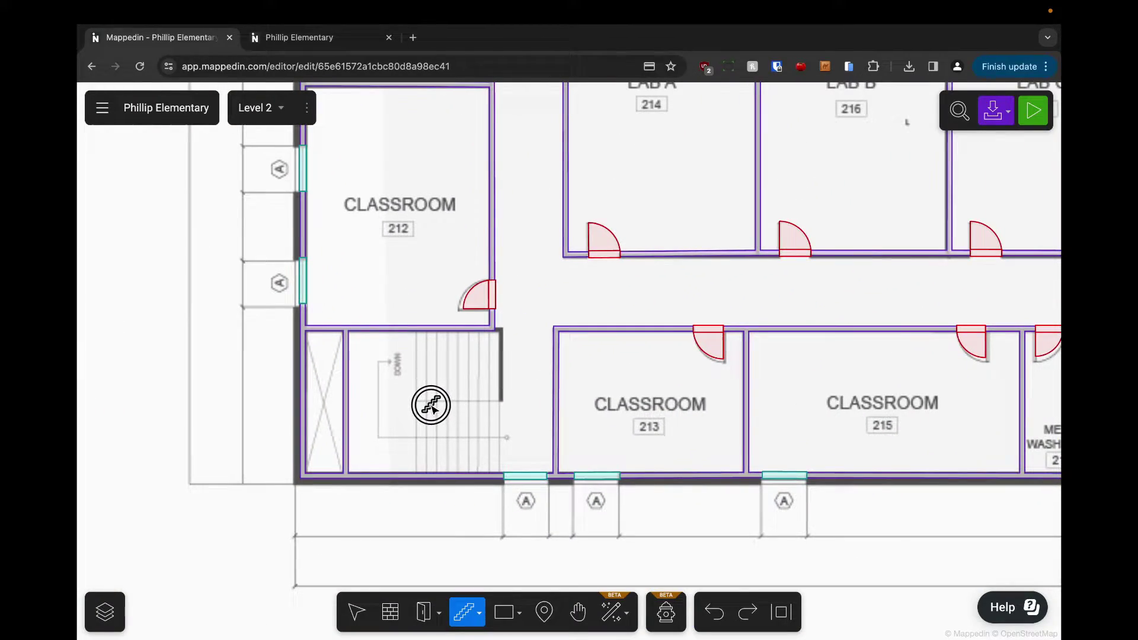
left_click(428, 402)
scroll(480, 383, "down", 6)
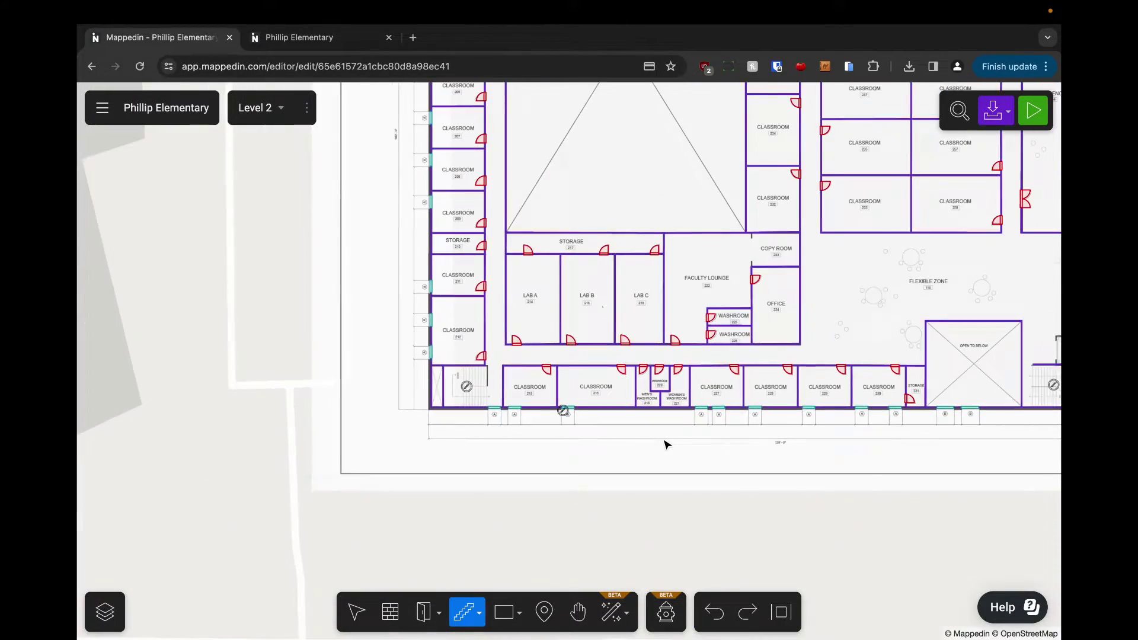
left_click_drag(668, 442, 608, 476)
key("Escape")
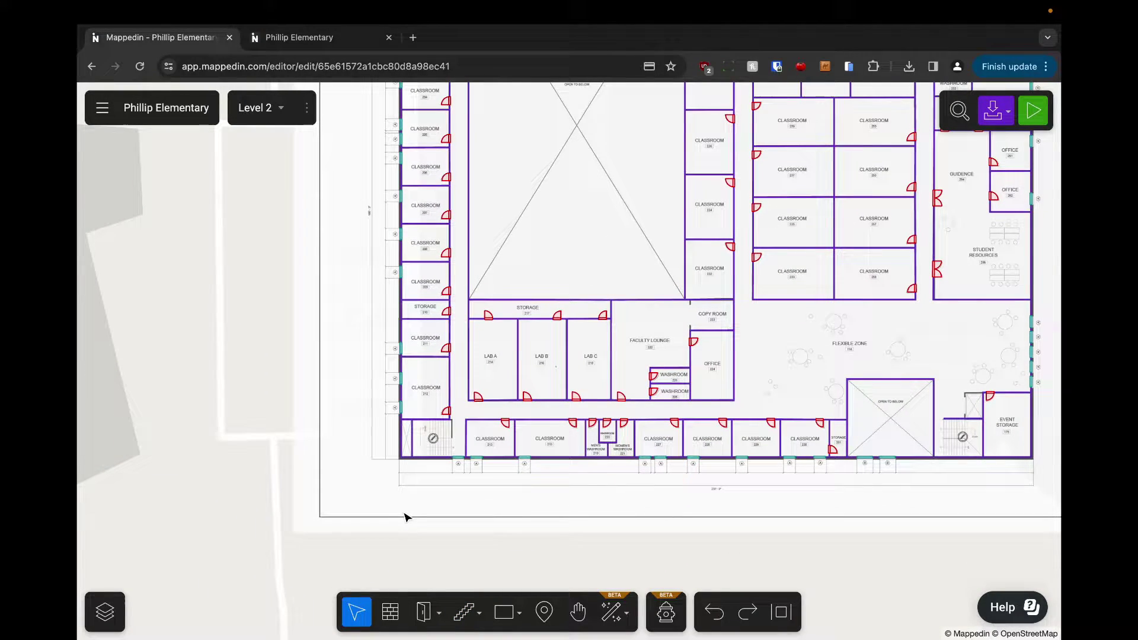
- Select the stairways beside Classroom 212, Storage 201 and Storage 249 together
scroll(370, 438, "up", 5)
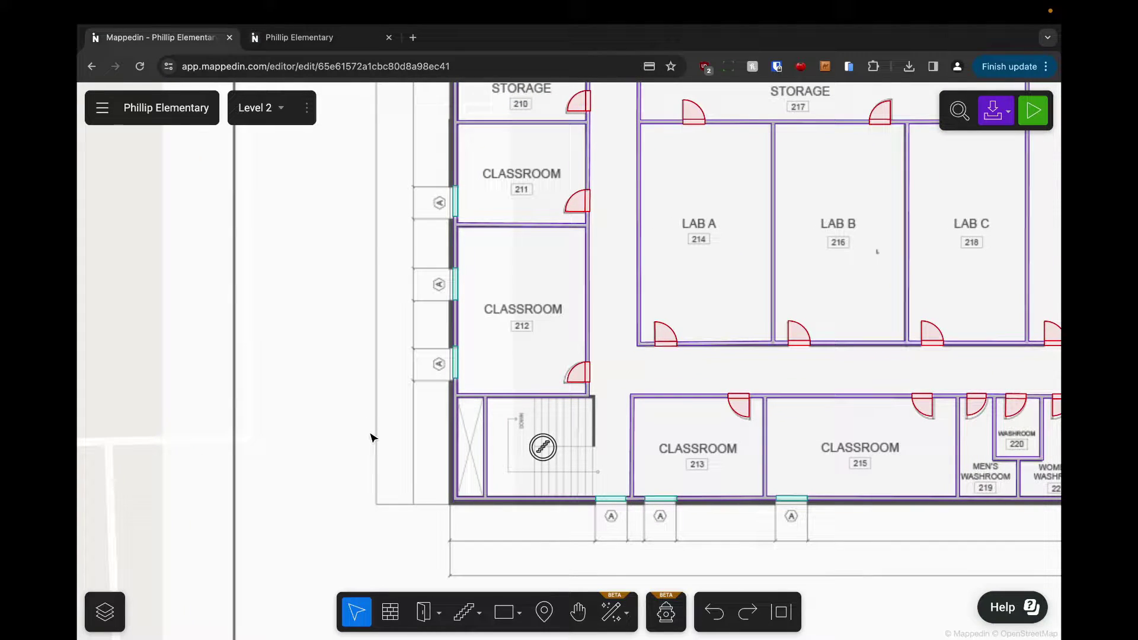
left_click(541, 449)
scroll(539, 455, "down", 5)
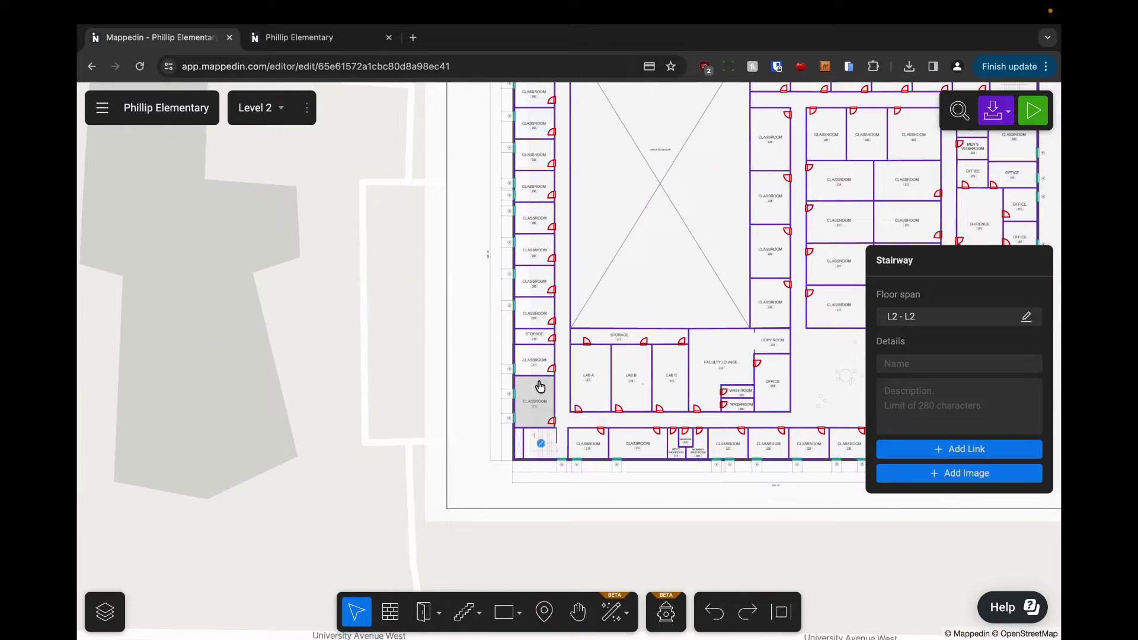
key("space")
left_click_drag(478, 198, 412, 462)
scroll(453, 347, "up", 5)
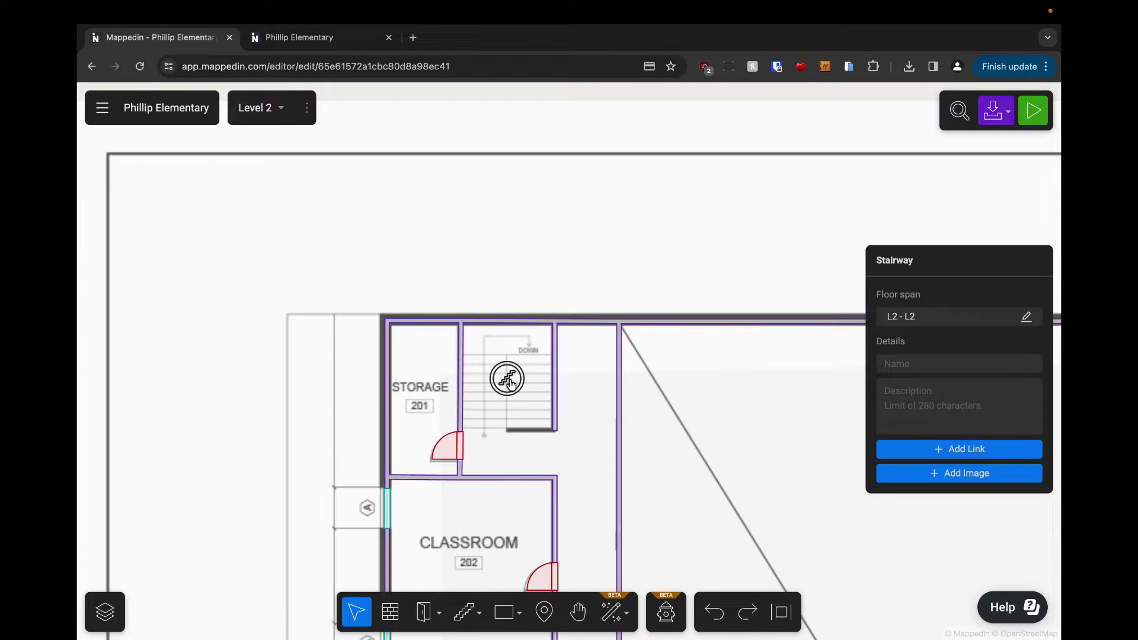
left_click(508, 379)
scroll(634, 237, "down", 5)
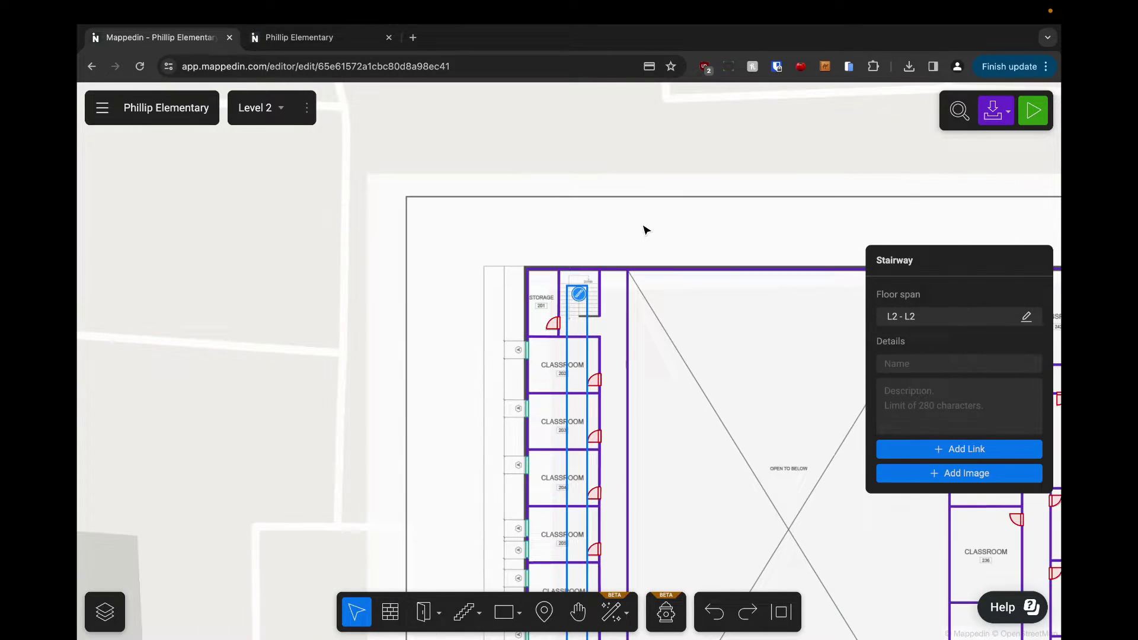
key("space")
scroll(647, 231, "right", 10)
scroll(687, 238, "right", 10)
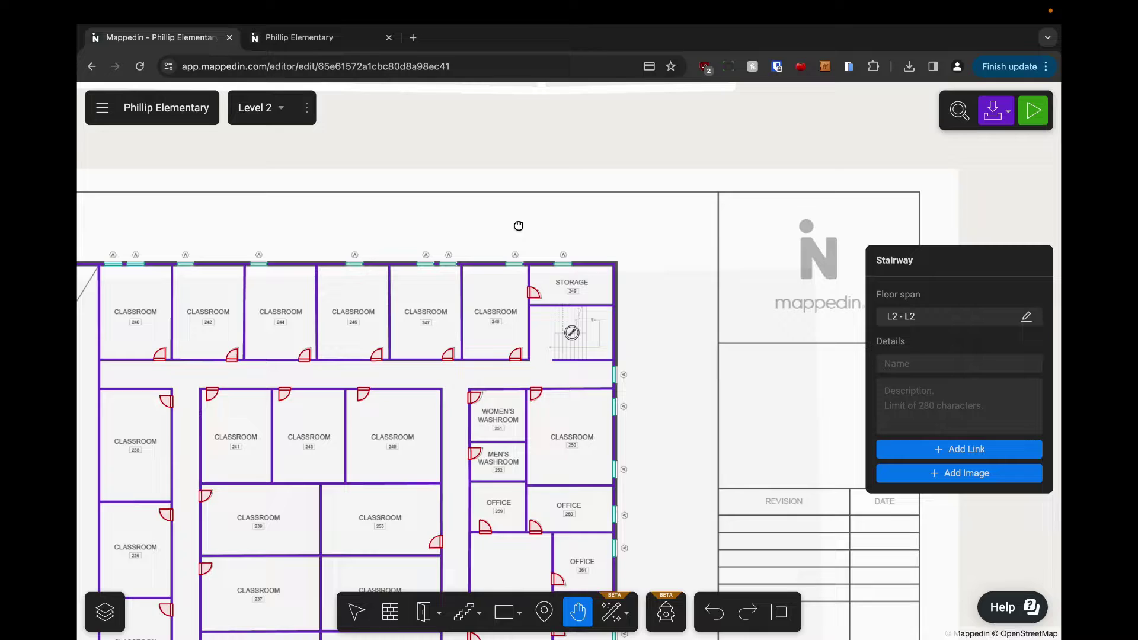
scroll(578, 320, "up", 5)
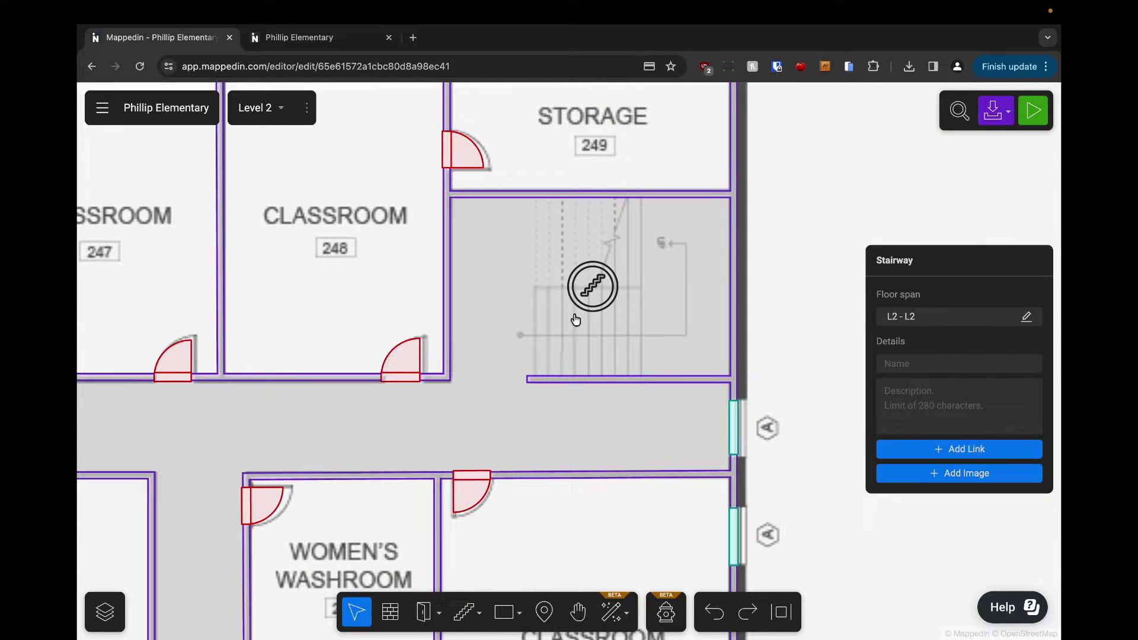
left_click(599, 291)
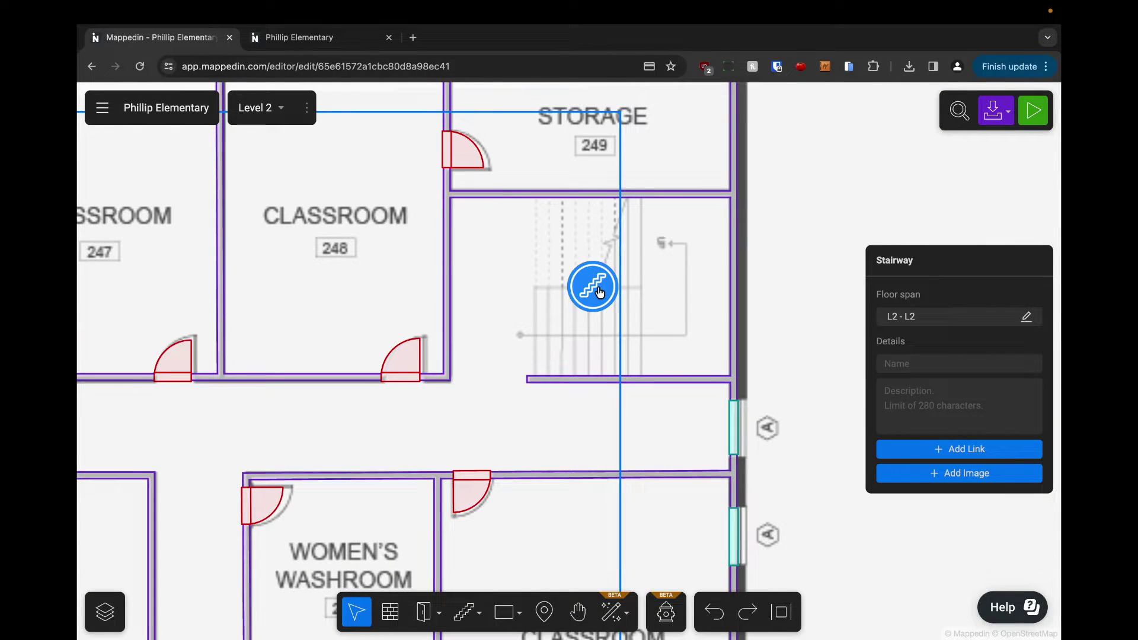
scroll(598, 292, "down", 10)
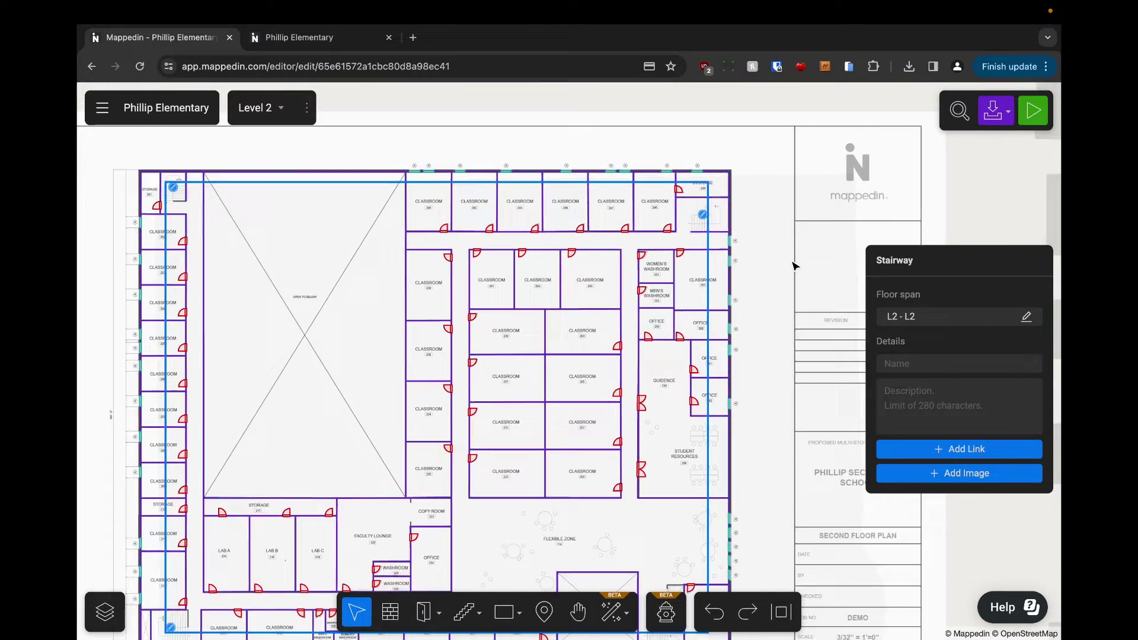
scroll(795, 266, "down", 3)
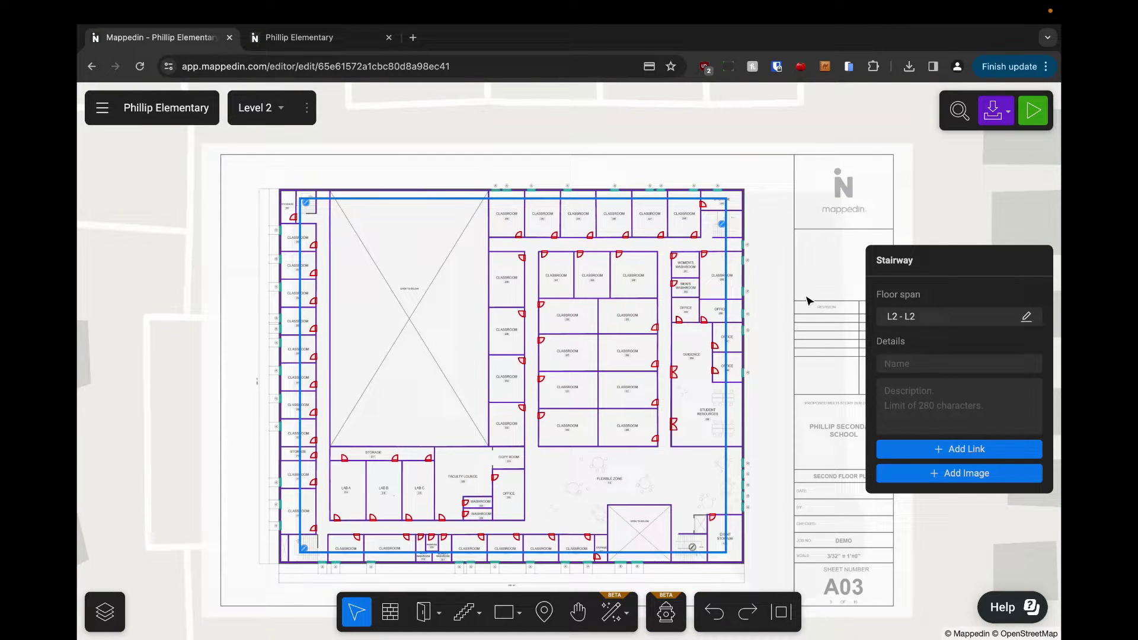
- Add Levels 1, 3 and 4 to the selected stairways' floor span, making it L1 - L4
left_click(1027, 317)
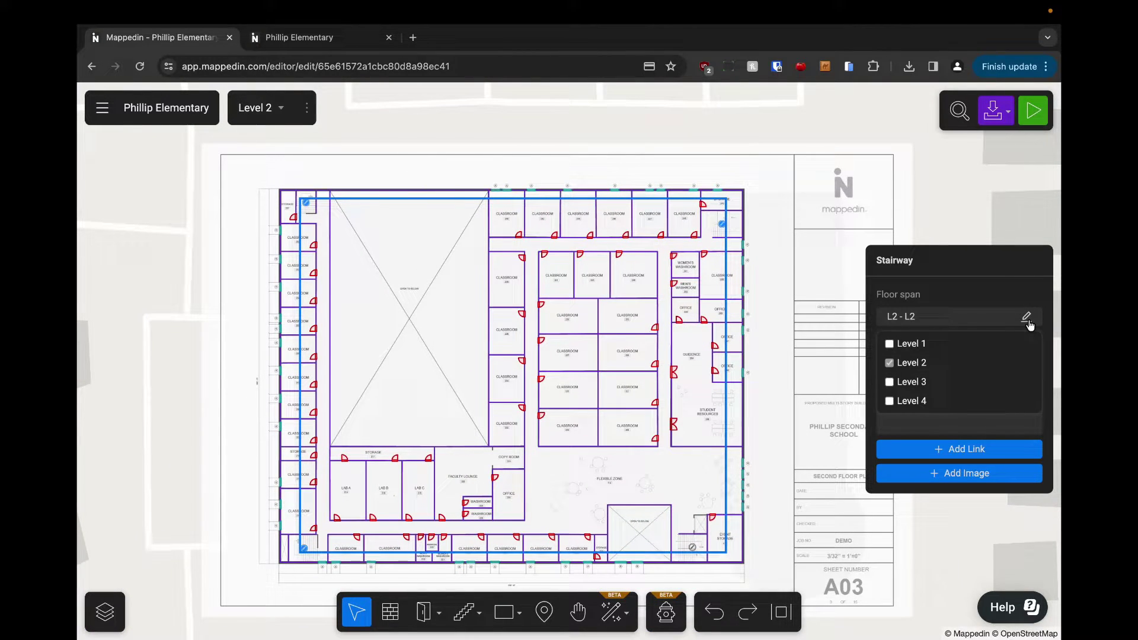
left_click(889, 344)
left_click(890, 383)
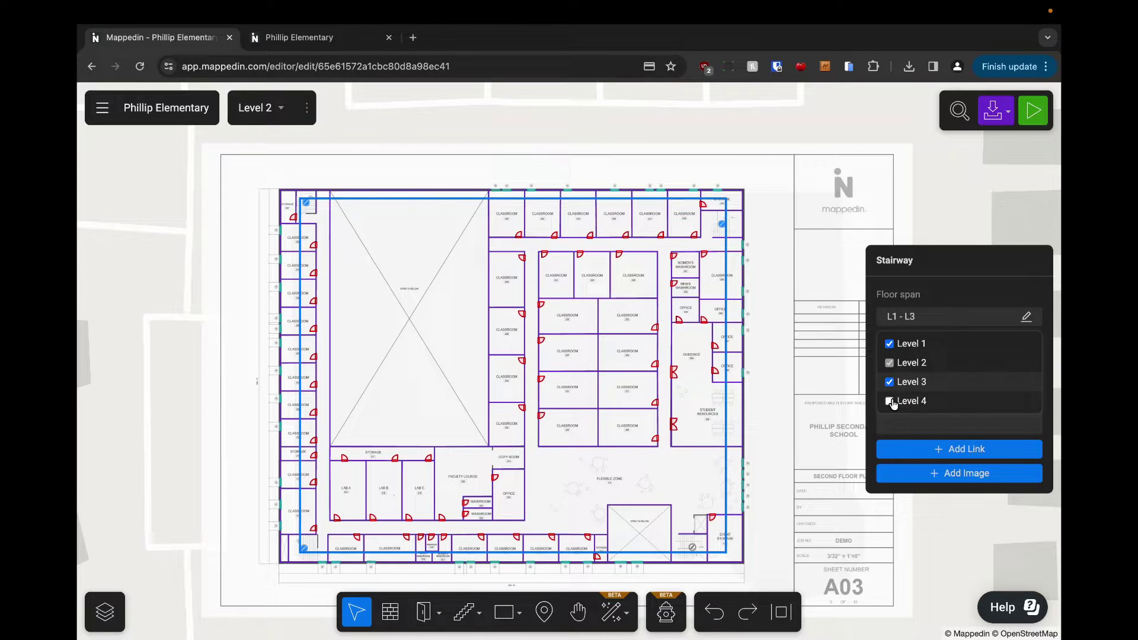
left_click(890, 402)
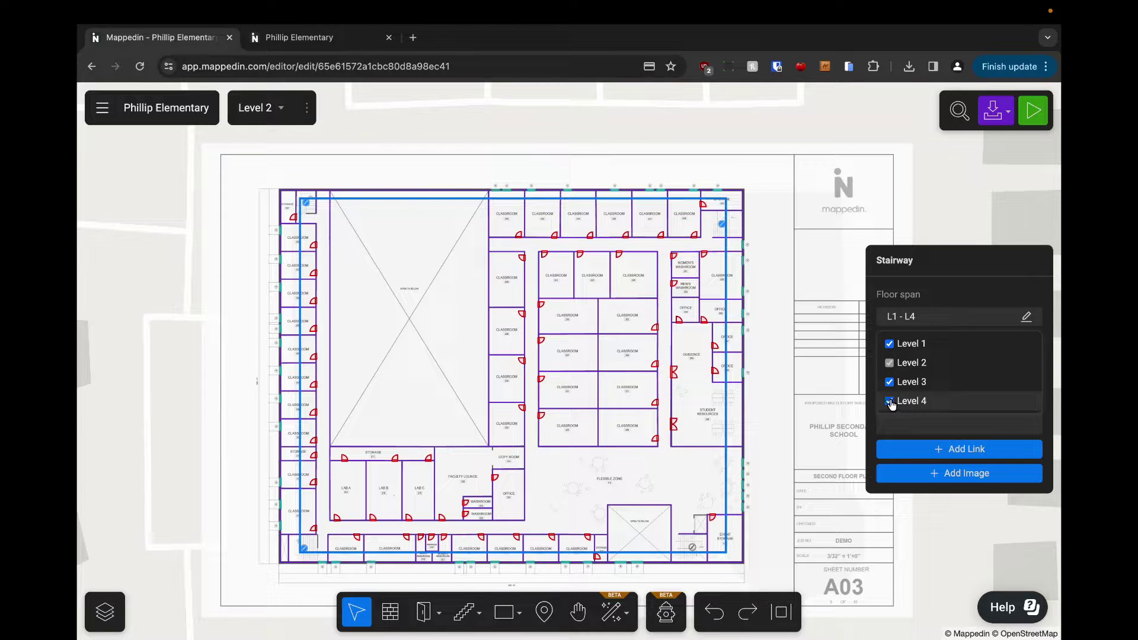
- Place an elevator in the shaft beside Event Storage 175
left_click(819, 250)
scroll(817, 358, "down", 5)
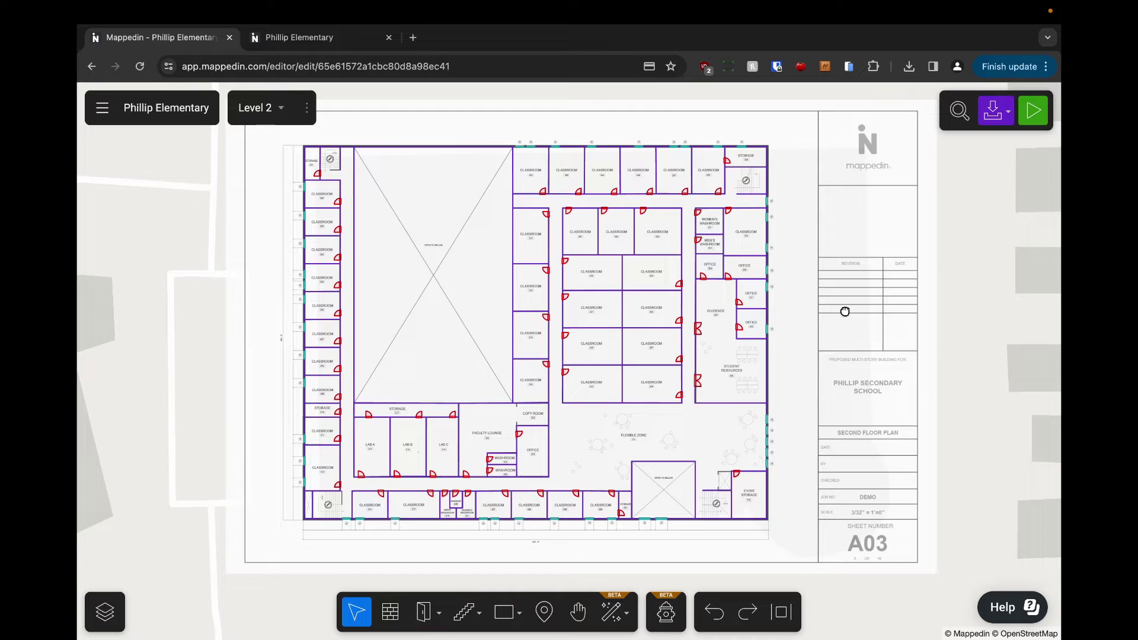
scroll(773, 538, "up", 10)
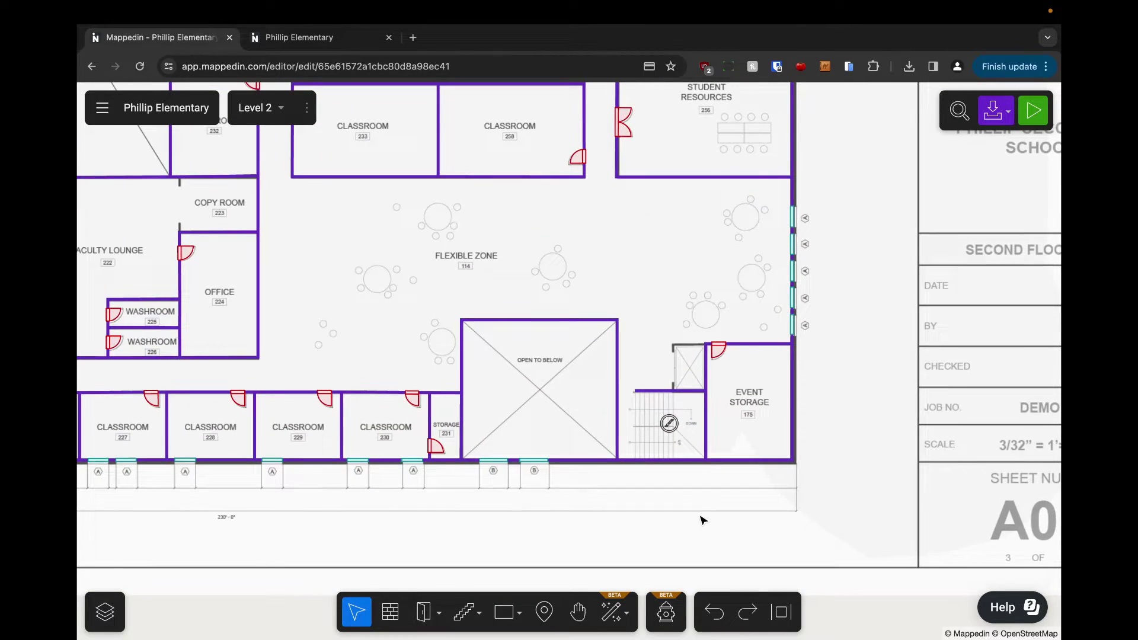
scroll(692, 483, "up", 1)
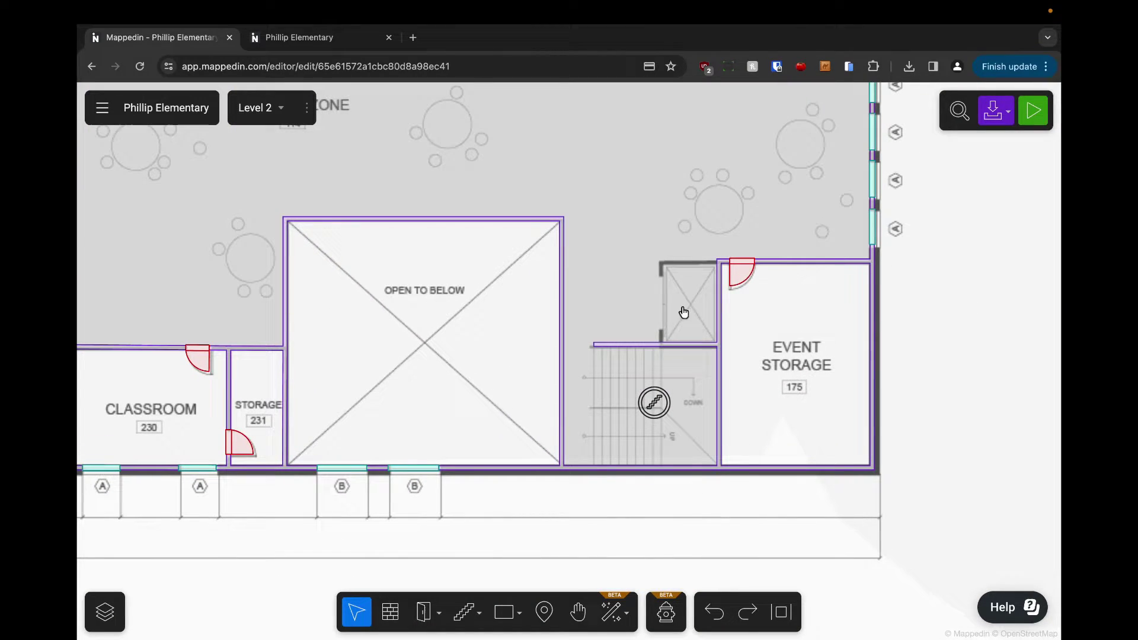
mouse_move(423, 614)
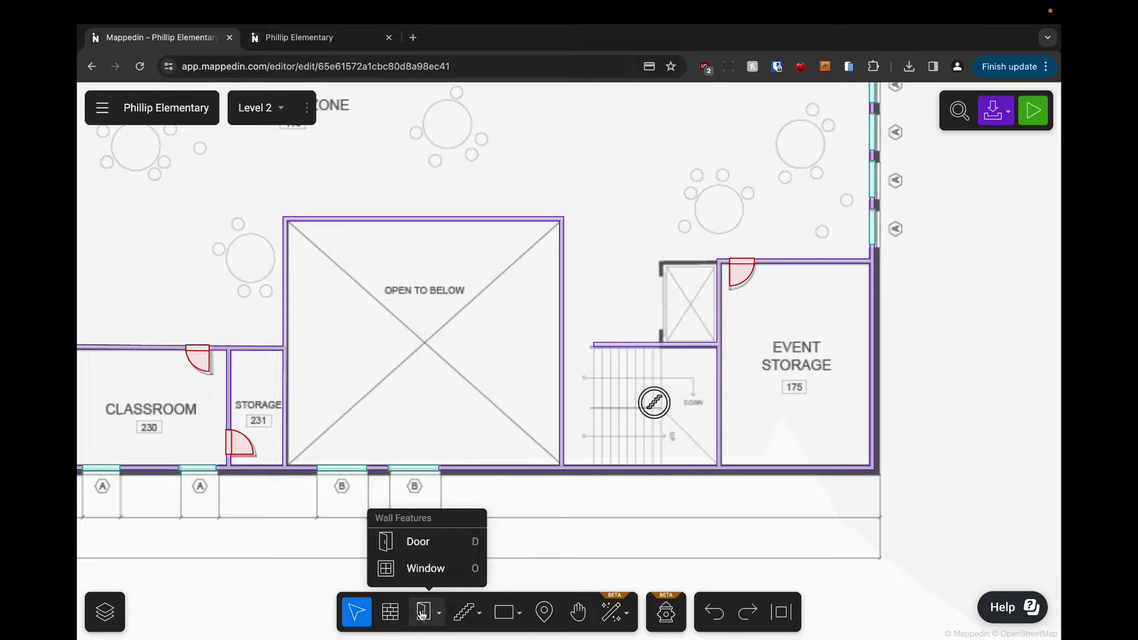
mouse_move(461, 614)
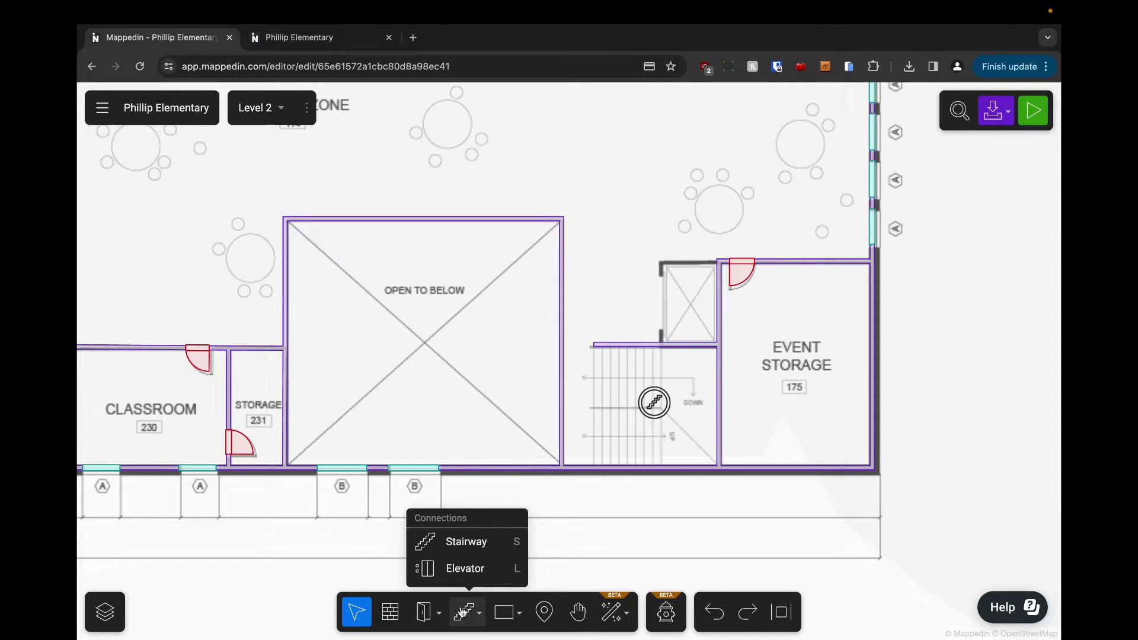
left_click(468, 568)
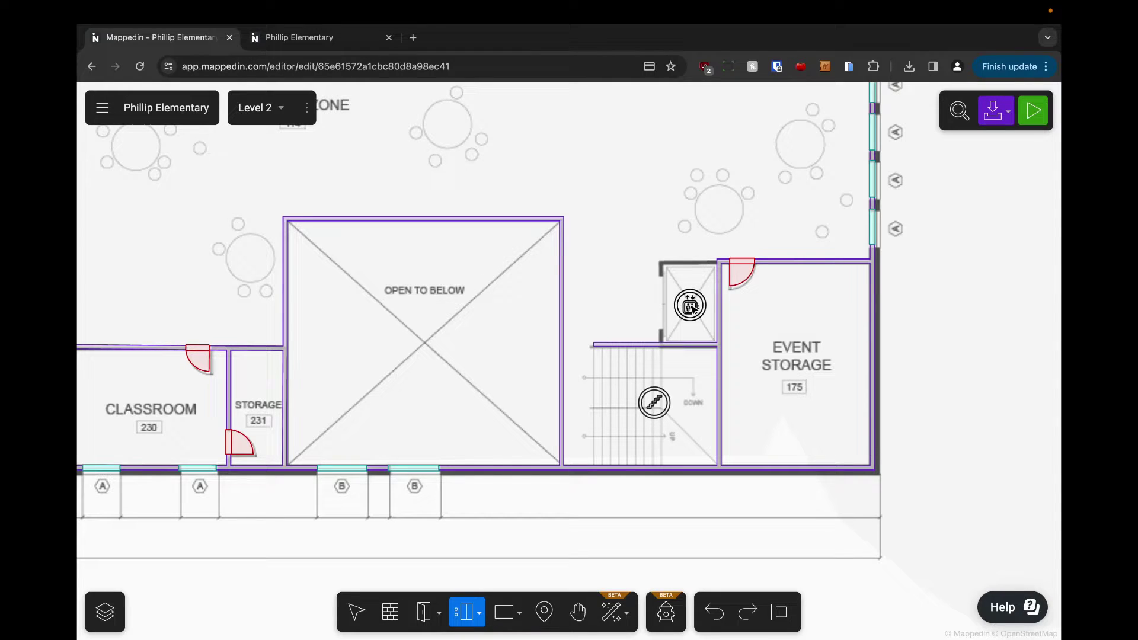
left_click(689, 304)
key("Escape")
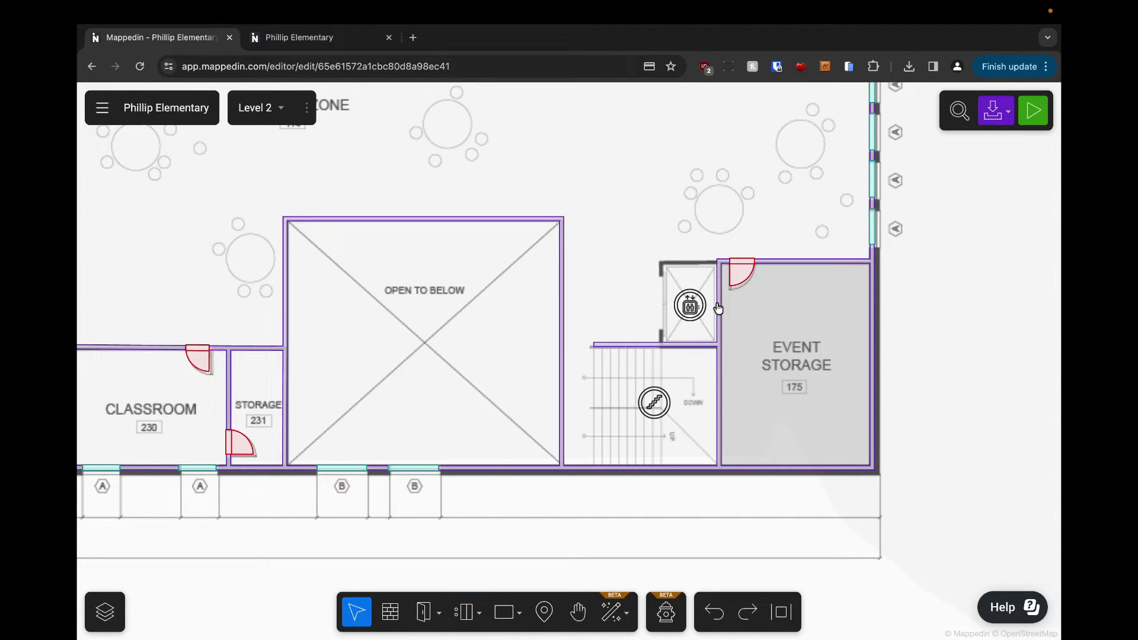
- Set the new elevator's floor span to L1 - L4
left_click(699, 312)
left_click(1027, 318)
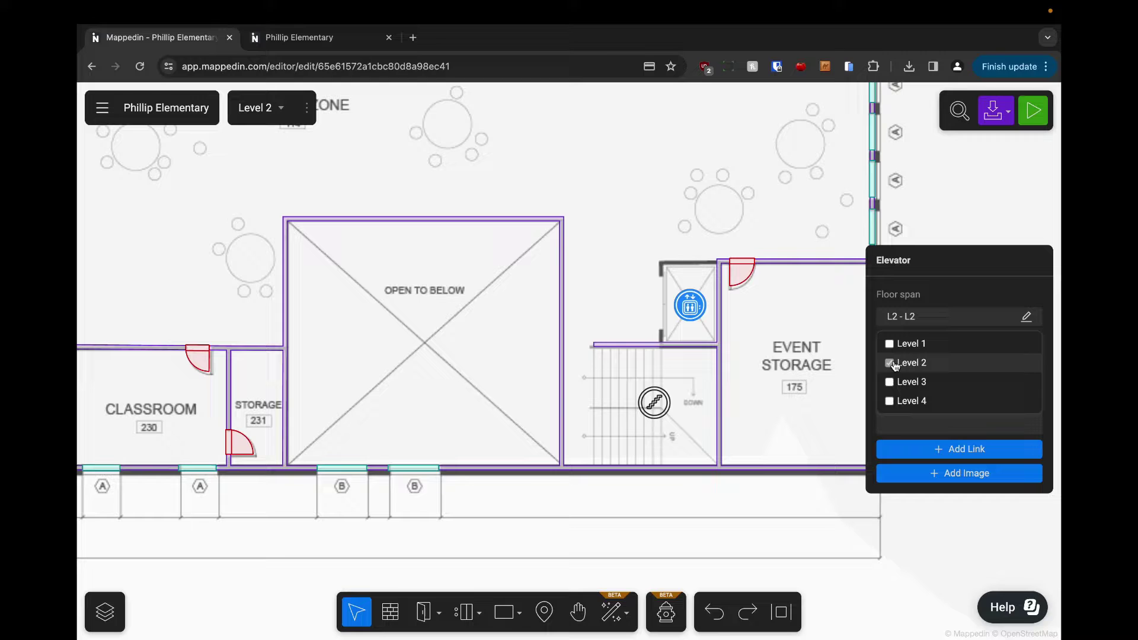
left_click(889, 344)
left_click(889, 381)
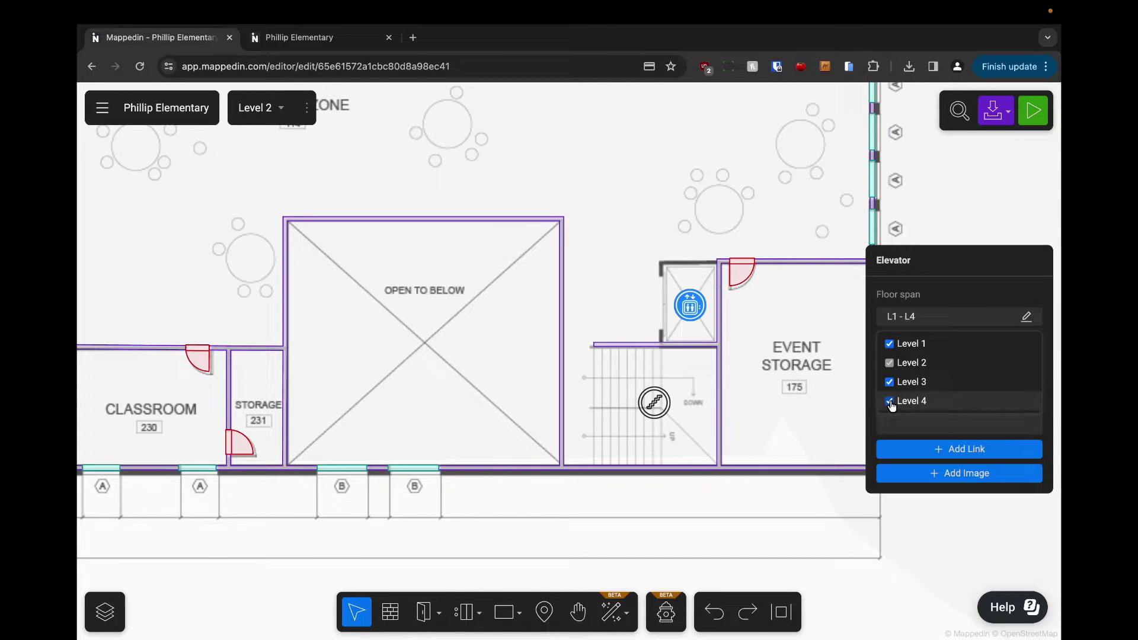
left_click(1001, 189)
scroll(1002, 190, "down", 5)
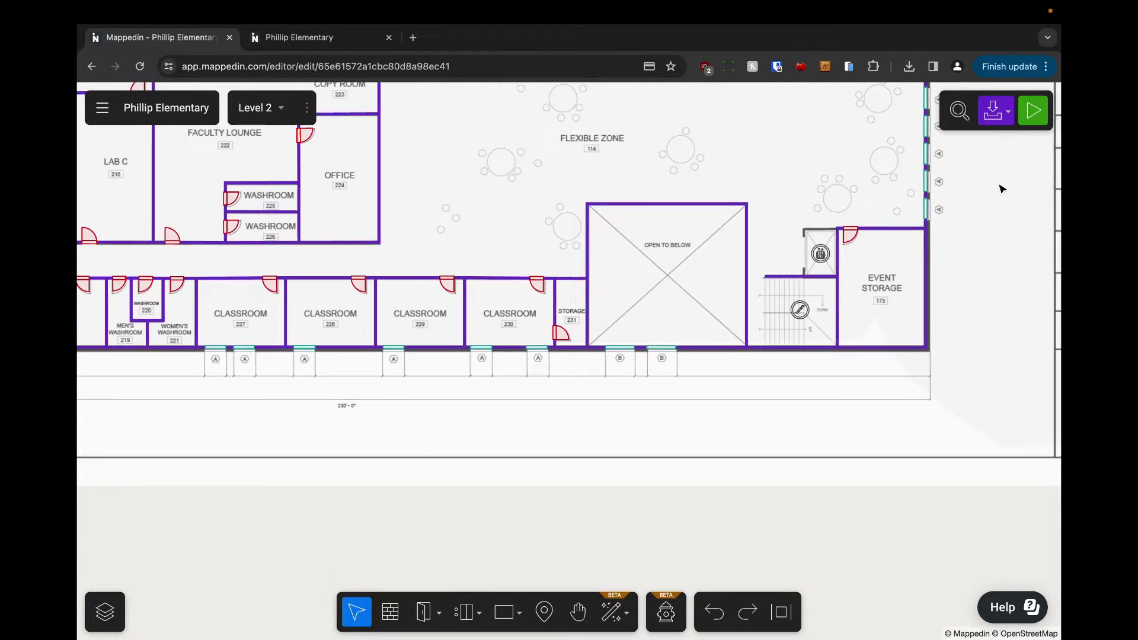
- Switch to the browser tab showing the Phillip Elementary 3D map viewer
left_click_drag(1001, 185, 964, 330)
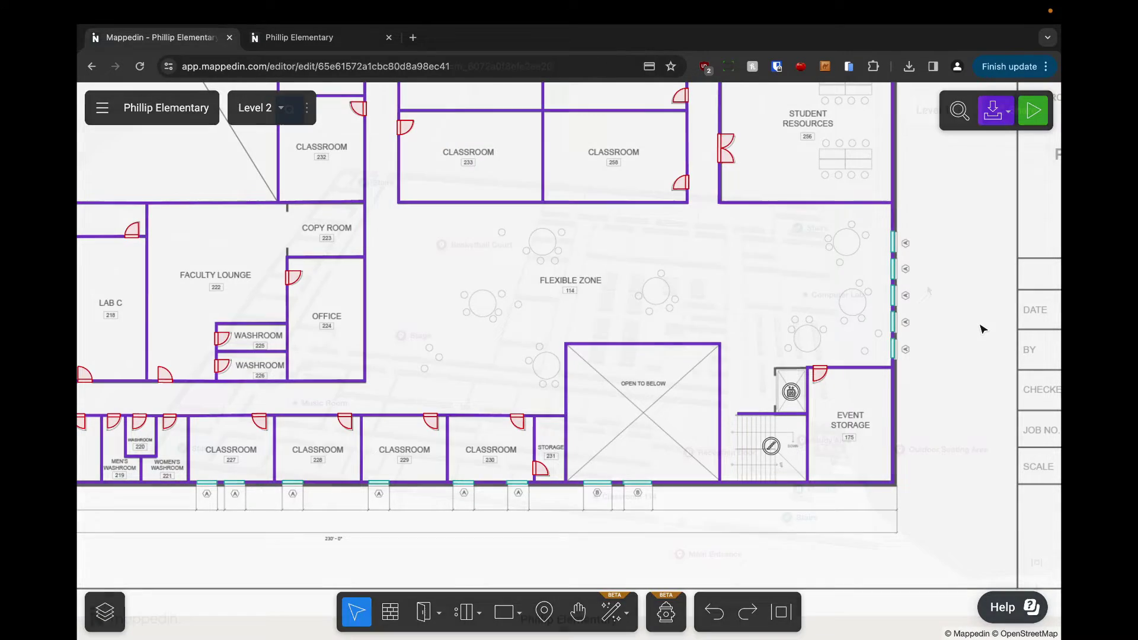
key("ctrl+Tab")
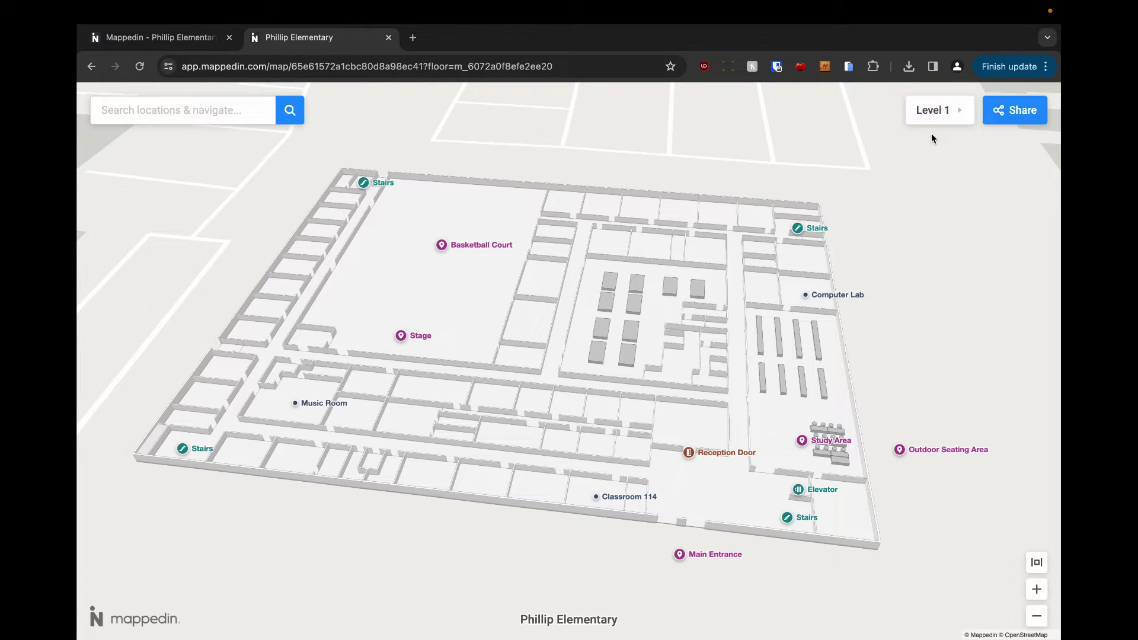
- Show Level 2 in the 3D viewer and select Classroom 204
left_click(944, 114)
left_click(937, 153)
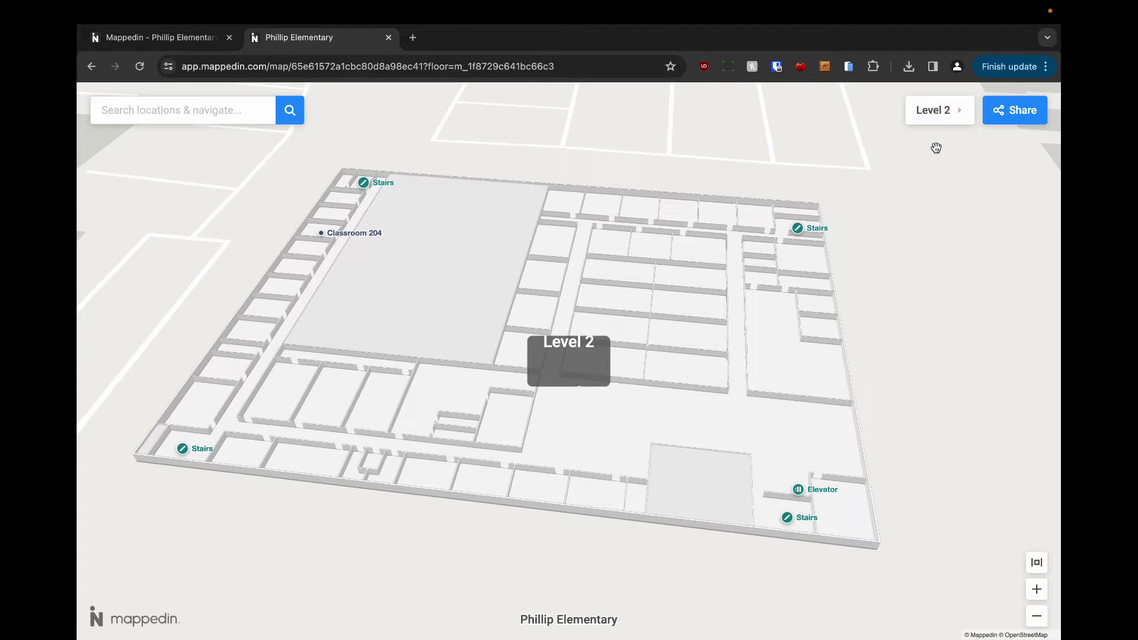
scroll(372, 232, "up", 5)
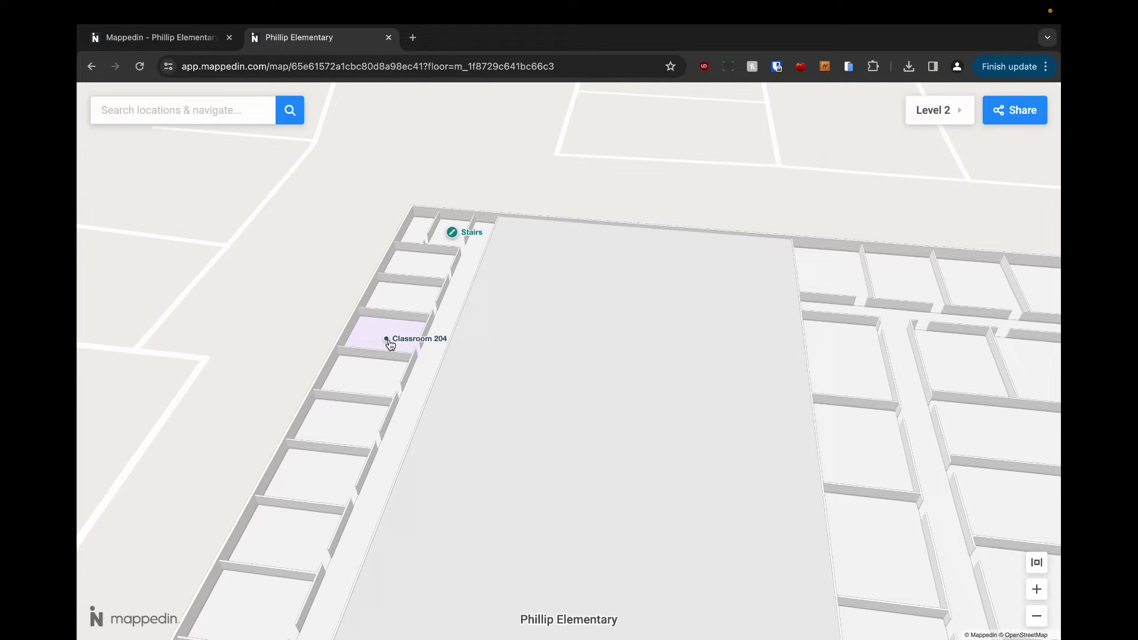
left_click(390, 344)
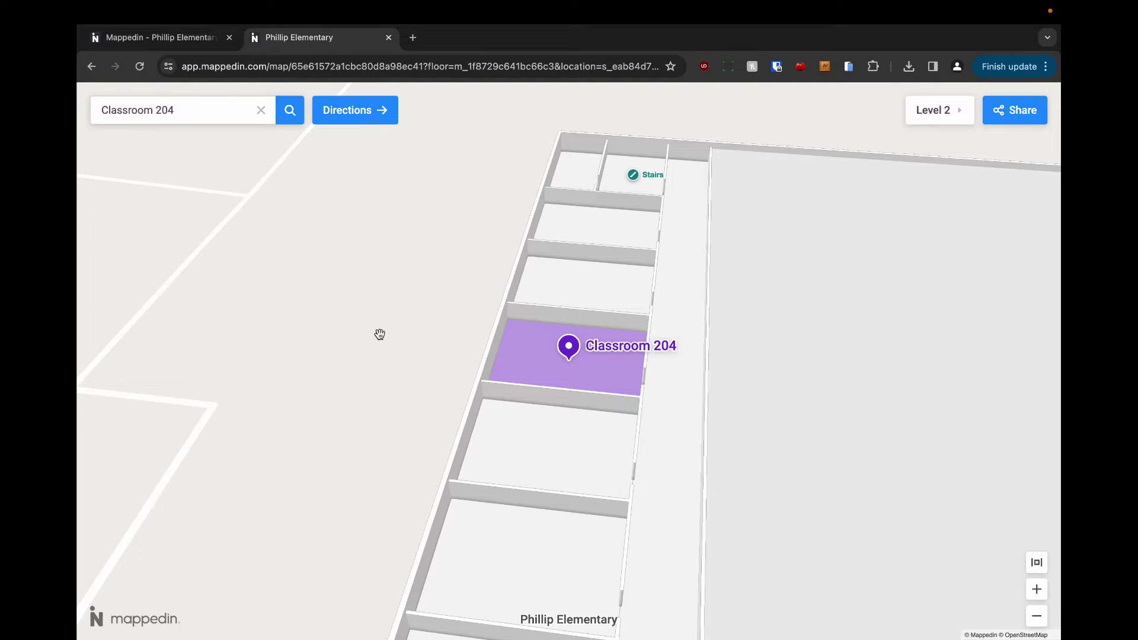
- Route to Classroom 204 from a pin dropped in the Level 1 Music Room, via the stairs
left_click(372, 117)
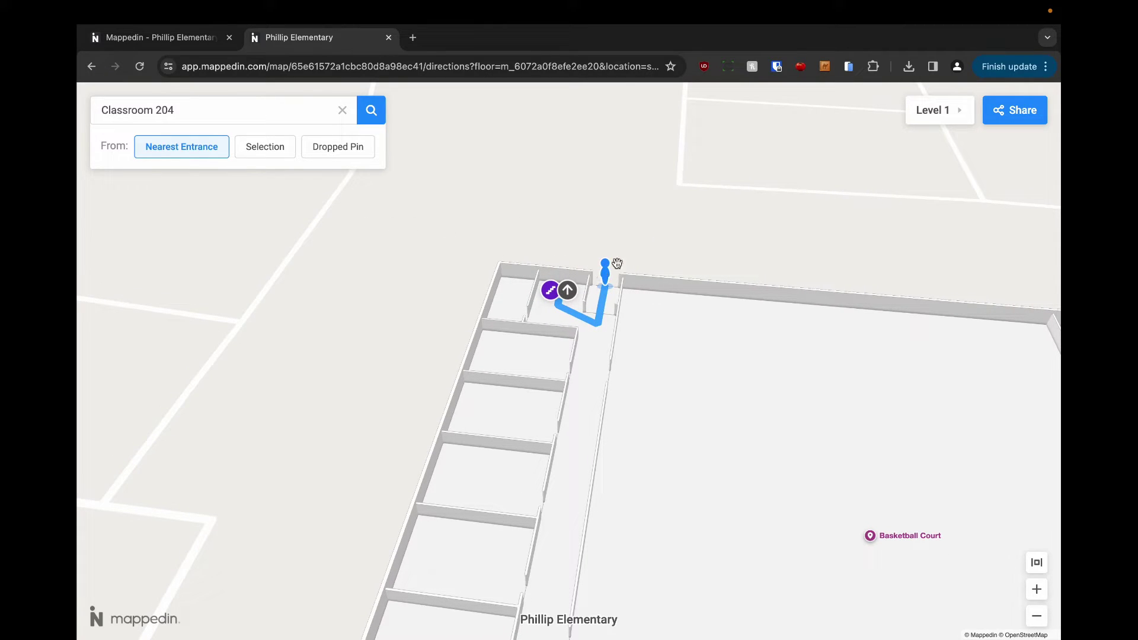
left_click_drag(704, 257, 563, 272)
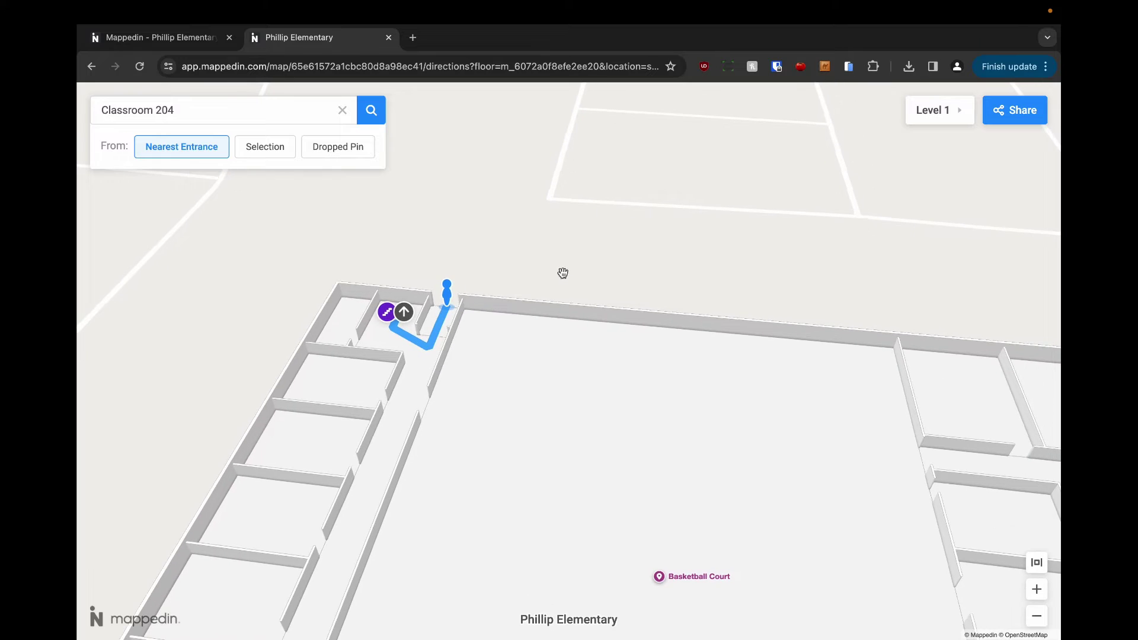
scroll(516, 272, "down", 5)
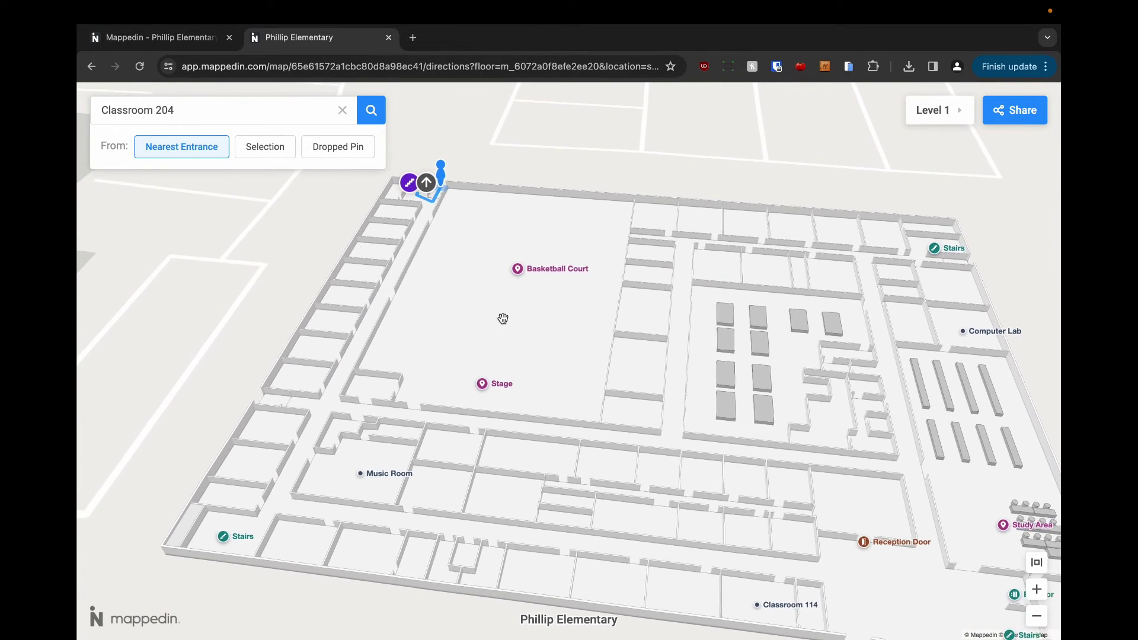
left_click(337, 146)
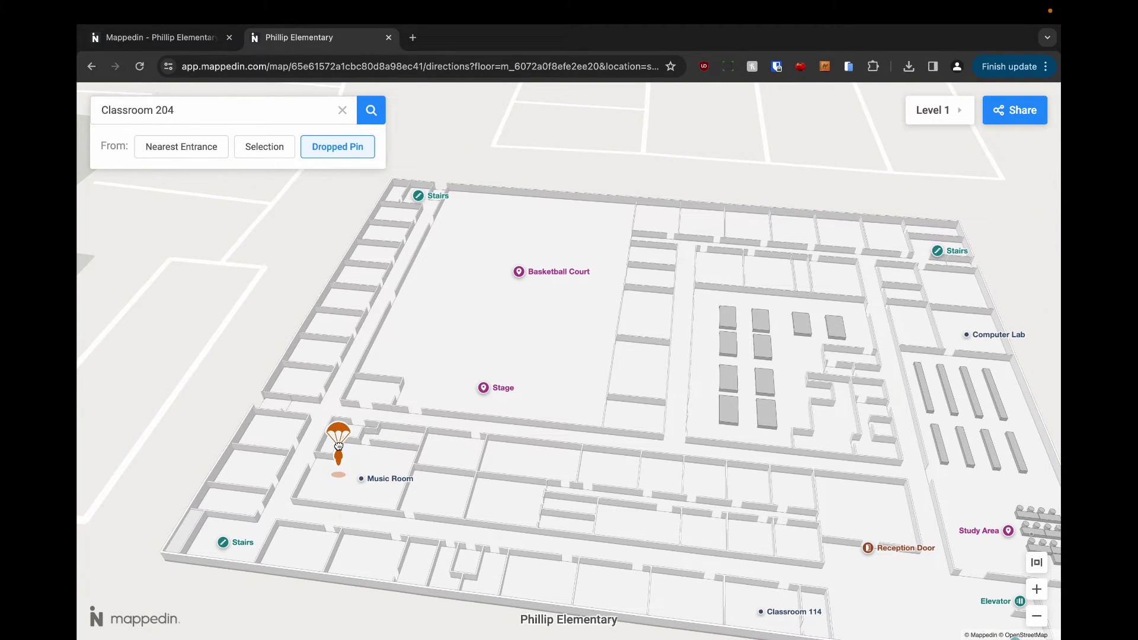
left_click(332, 477)
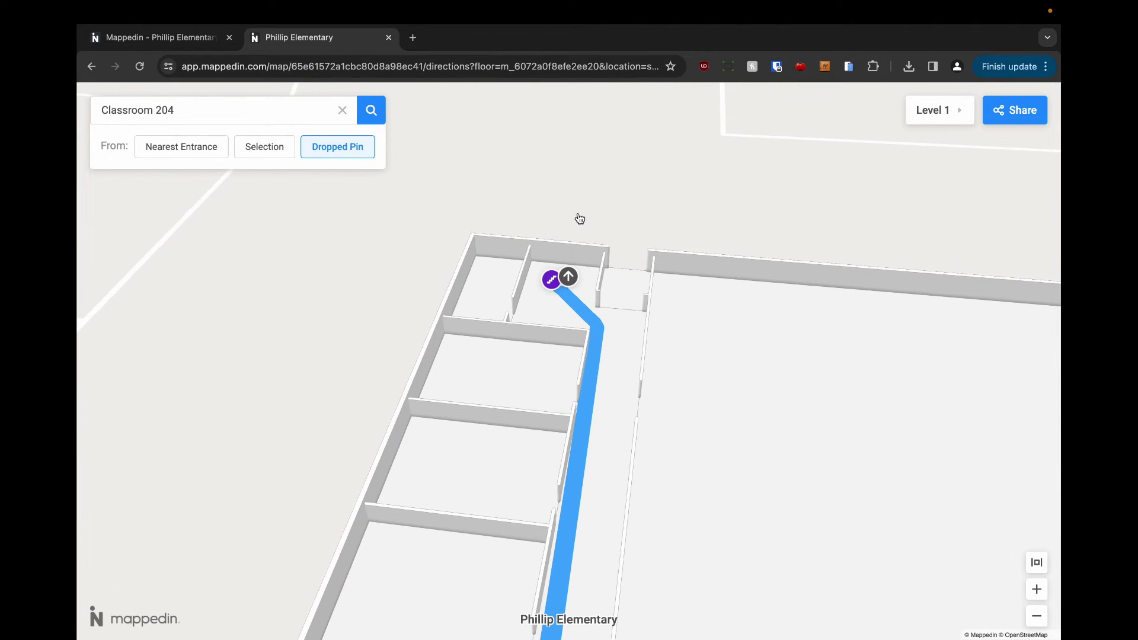
left_click(573, 287)
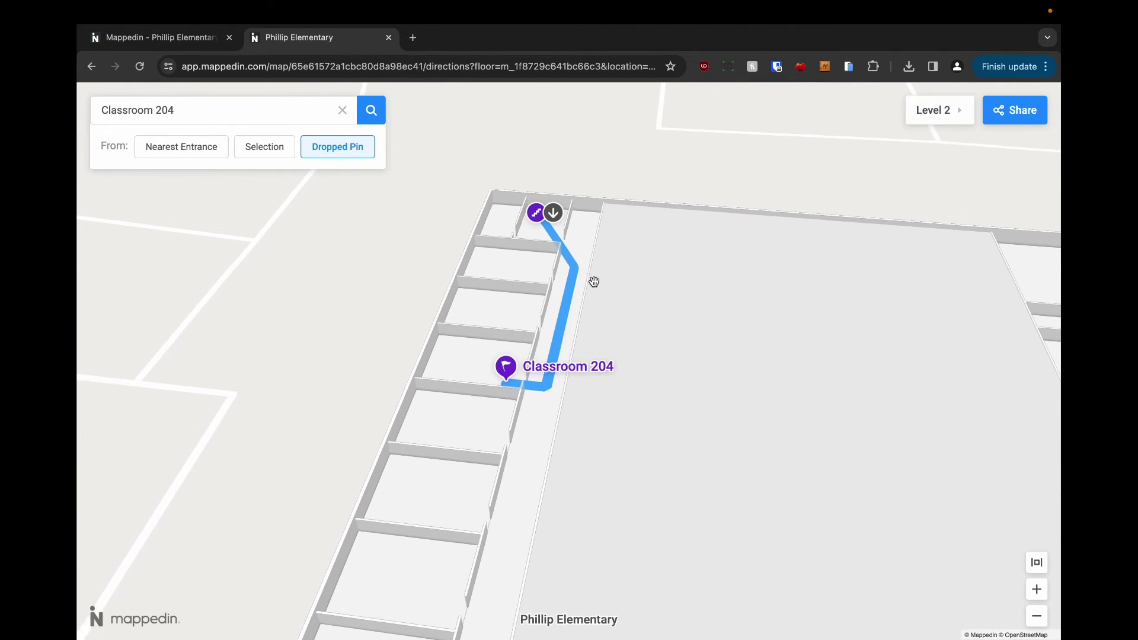
- Inspect the Level 2 route to Classroom 204, then clear the directions
scroll(538, 387, "up", 2)
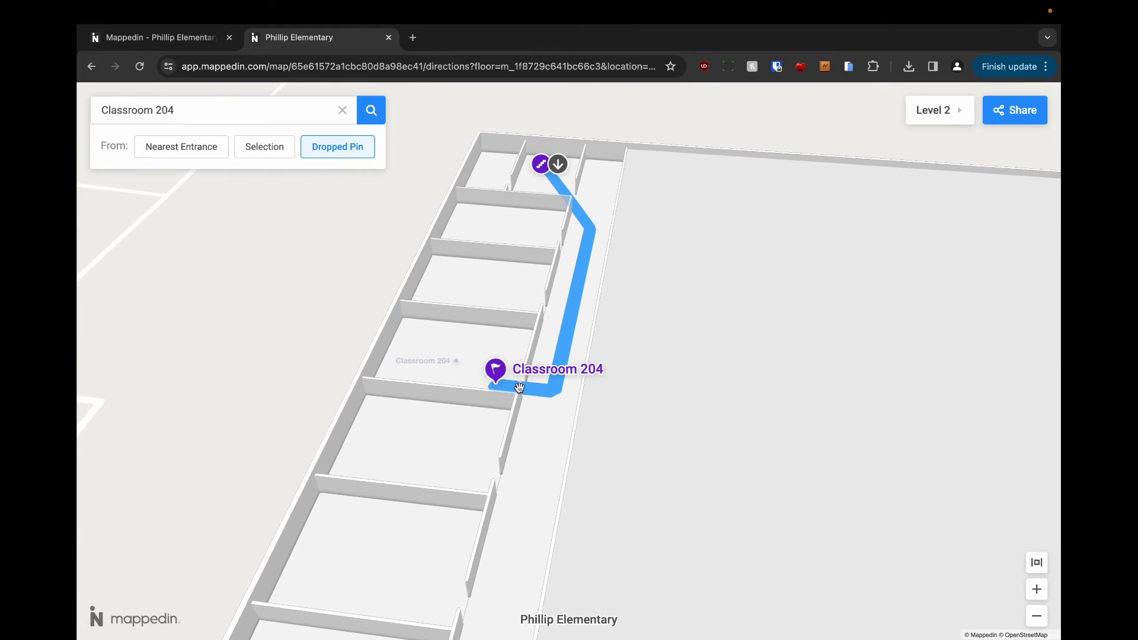
scroll(537, 366, "down", 3)
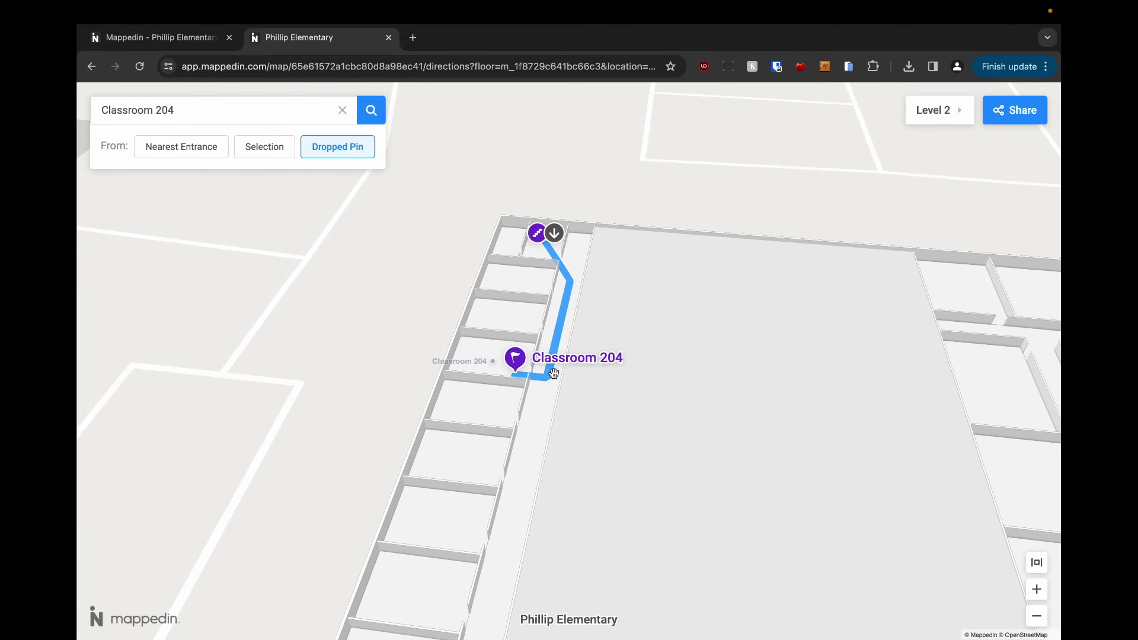
left_click_drag(616, 385, 600, 386)
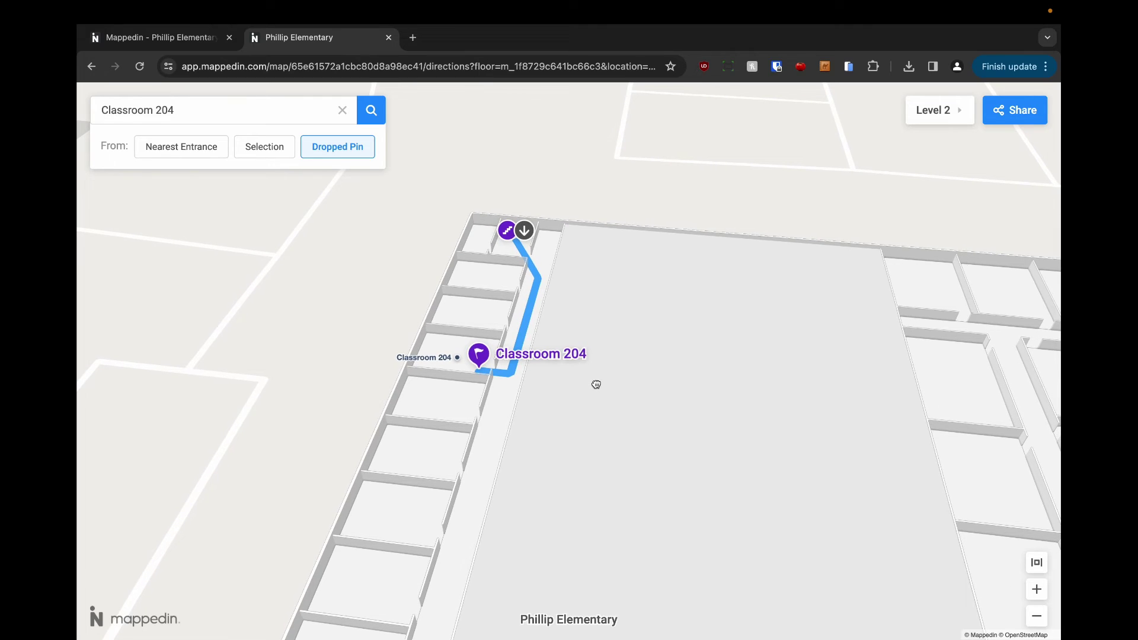
left_click_drag(597, 384, 574, 431)
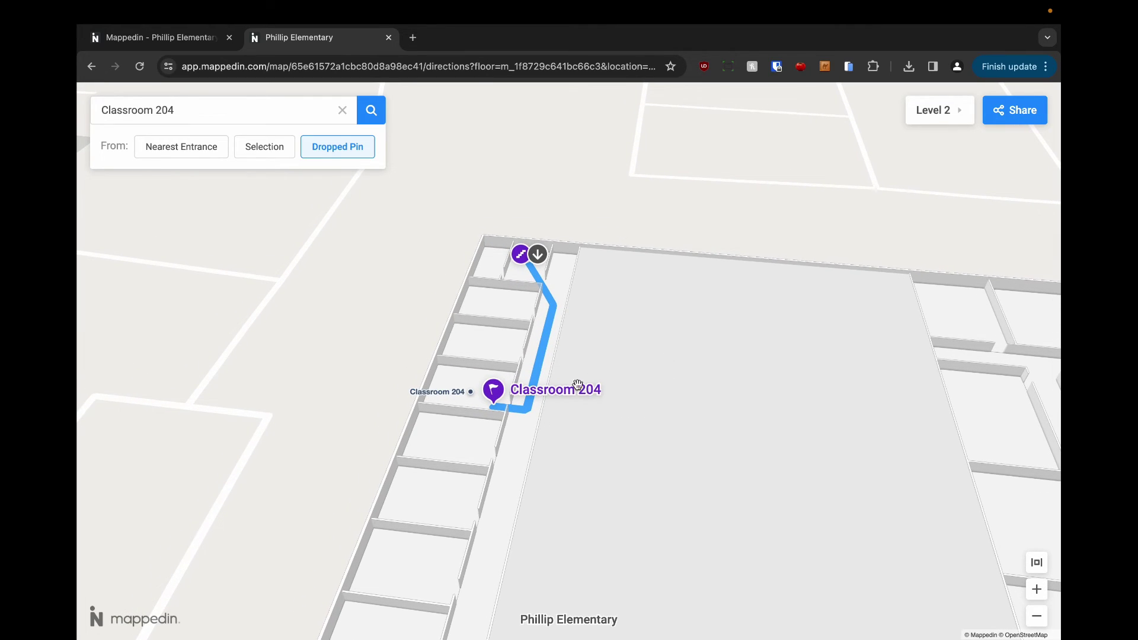
left_click_drag(578, 385, 563, 377)
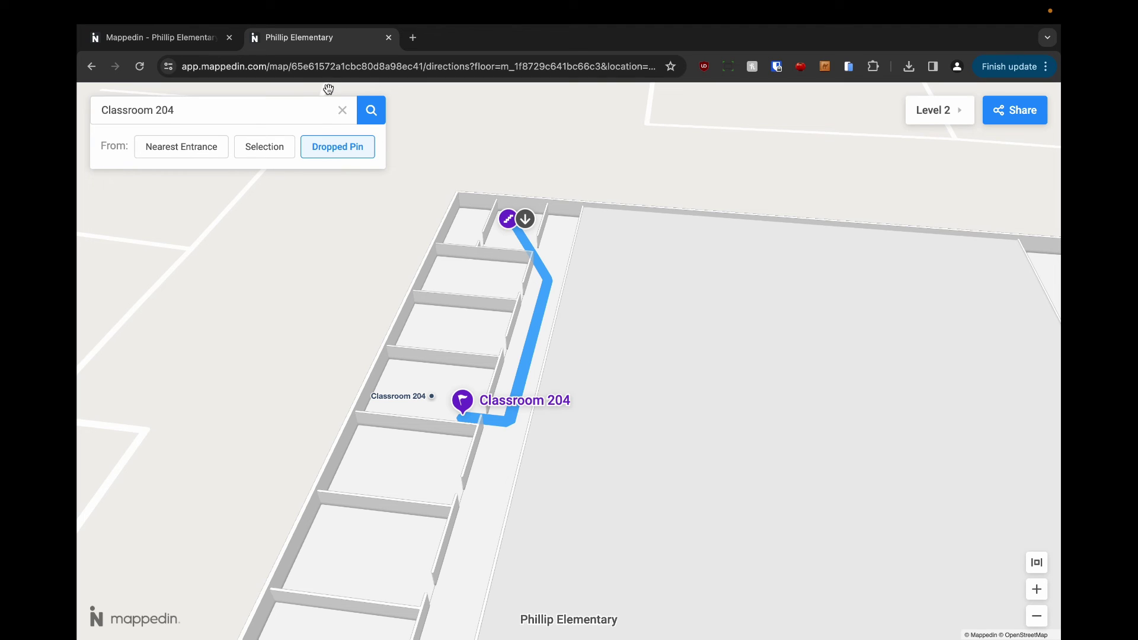
left_click(342, 110)
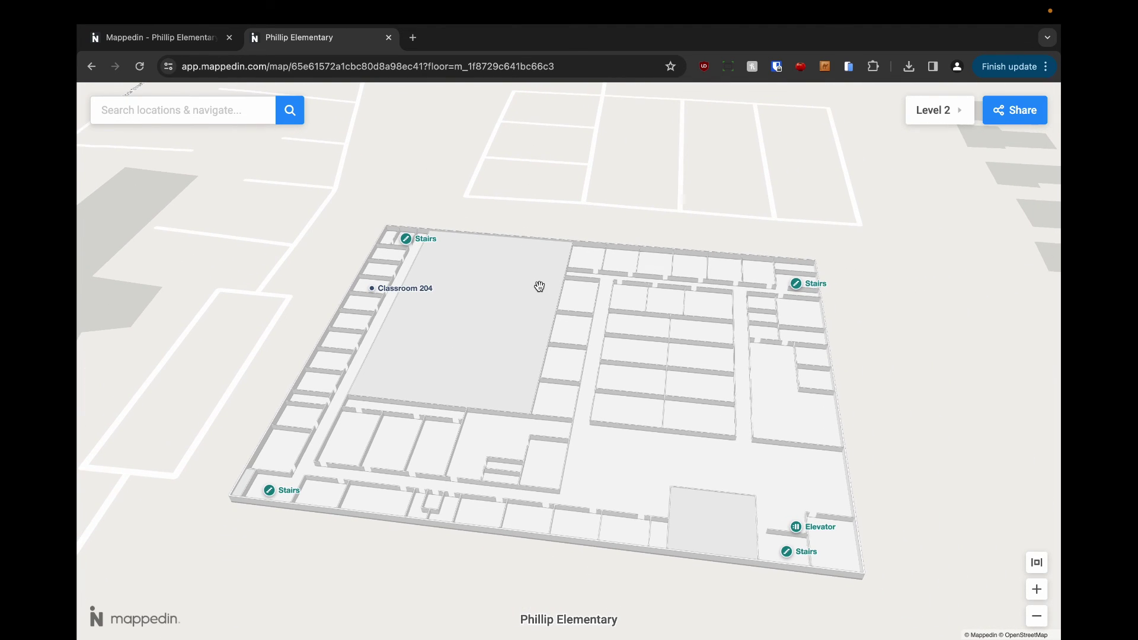